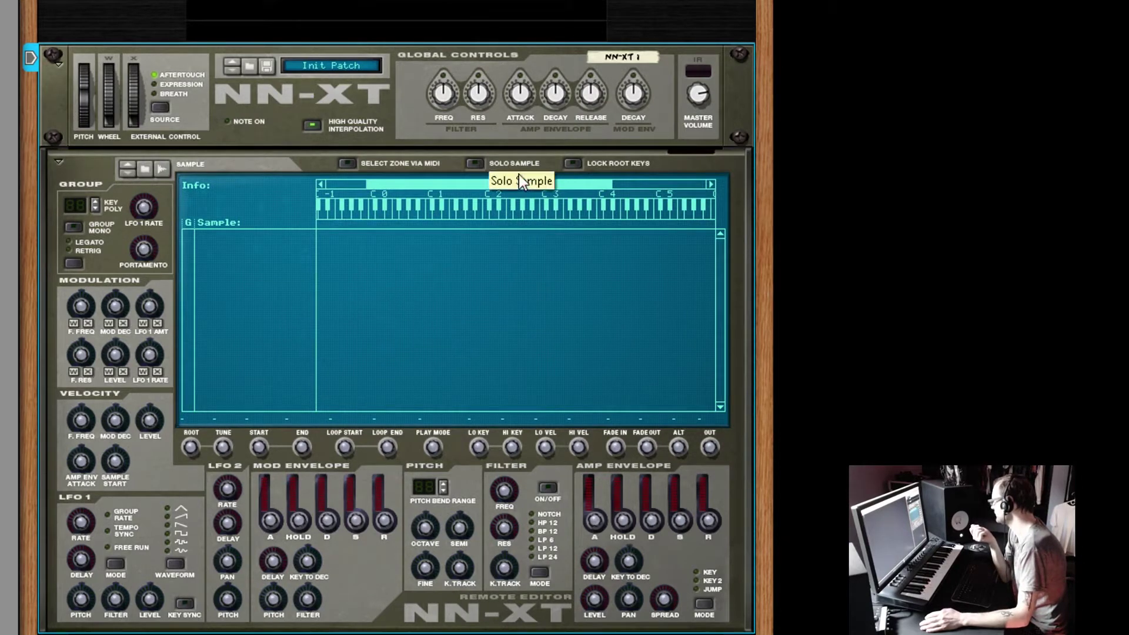
- Toggle the root key lock on the empty Init Patch NN-XT
click(573, 163)
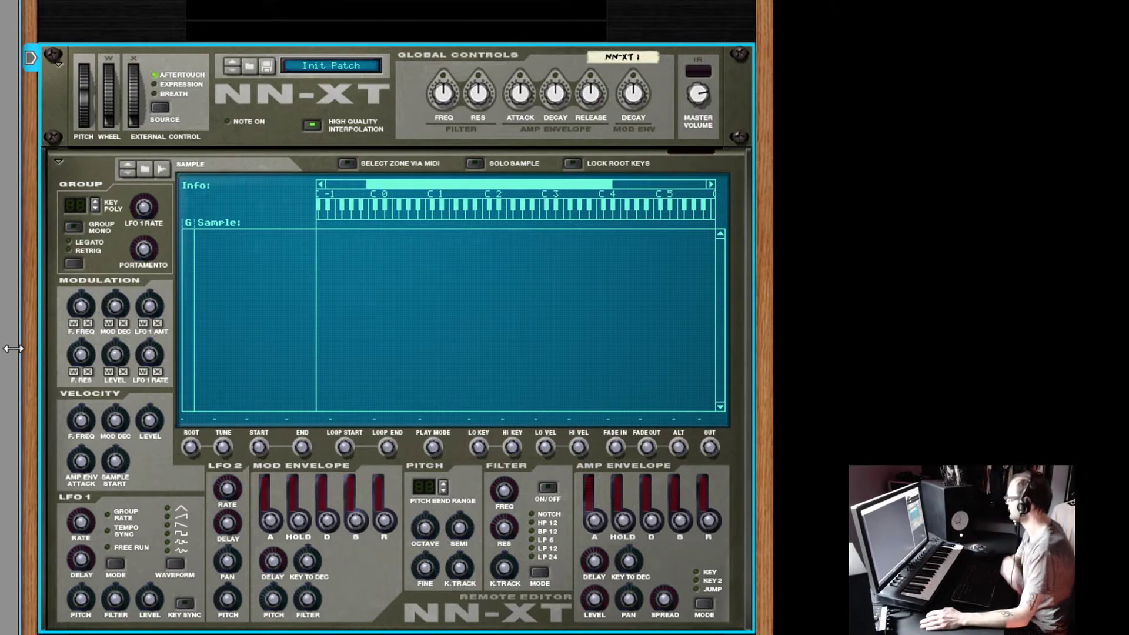
- Audition the Typhoon vocal samples and load VMV1 TY Parameter into the NN-XT
drag(9, 339, 344, 340)
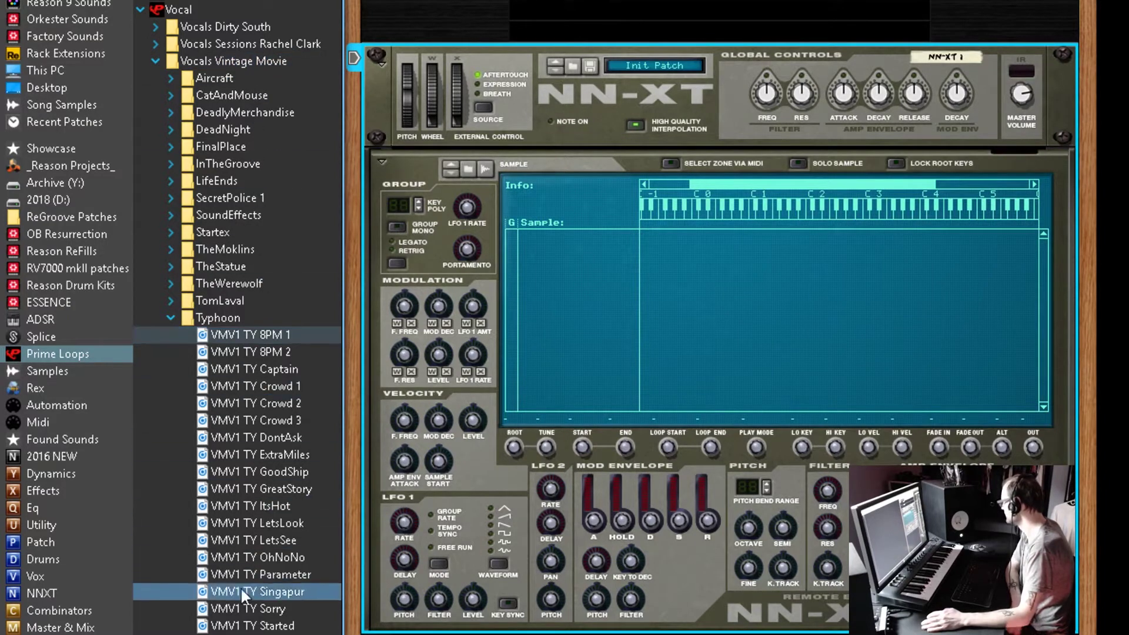
click(248, 488)
click(253, 574)
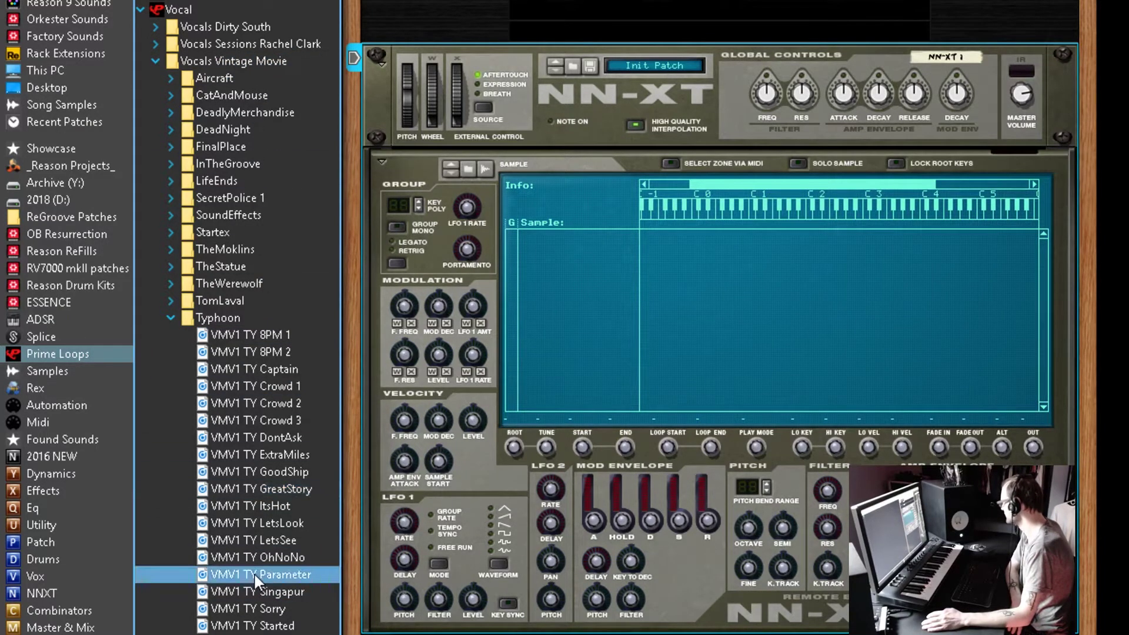
click(253, 591)
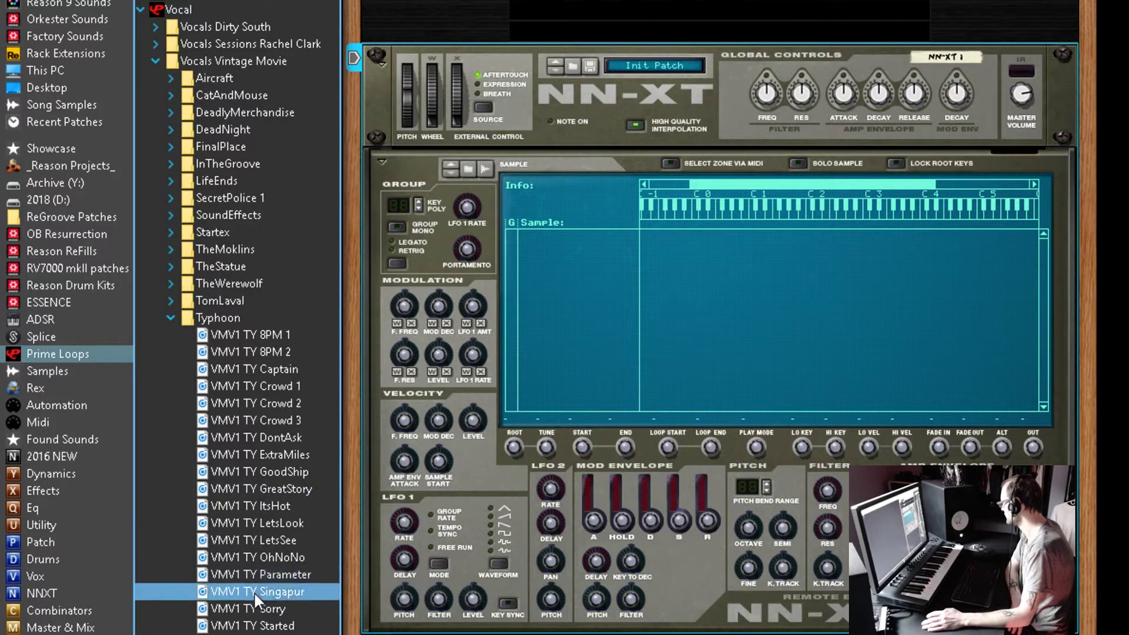
click(256, 574)
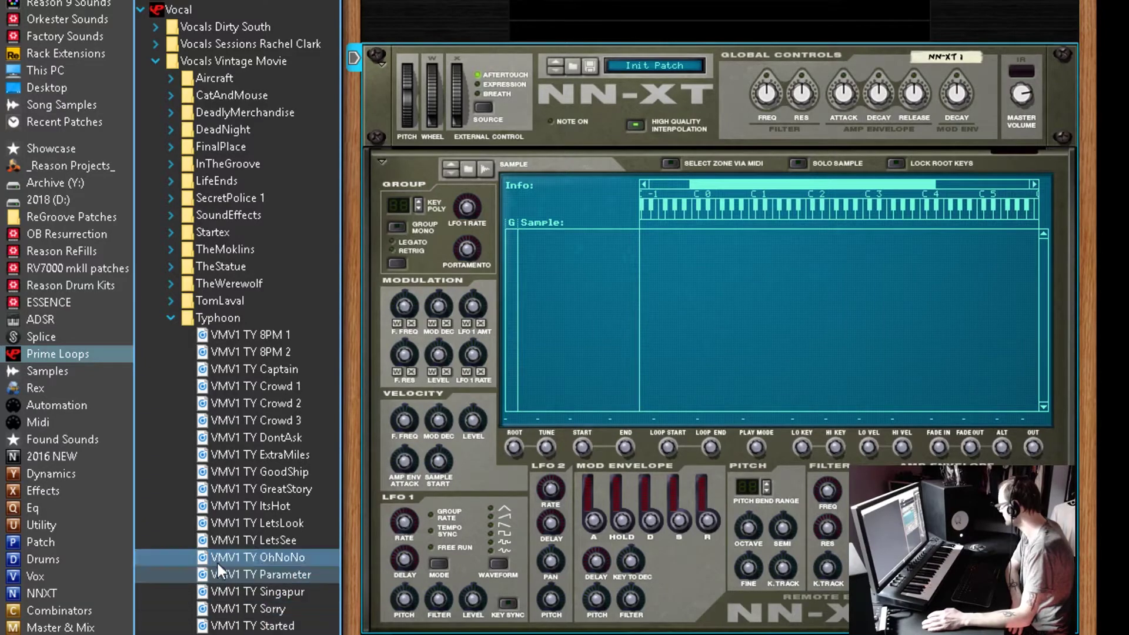
click(206, 576)
drag(203, 576, 771, 339)
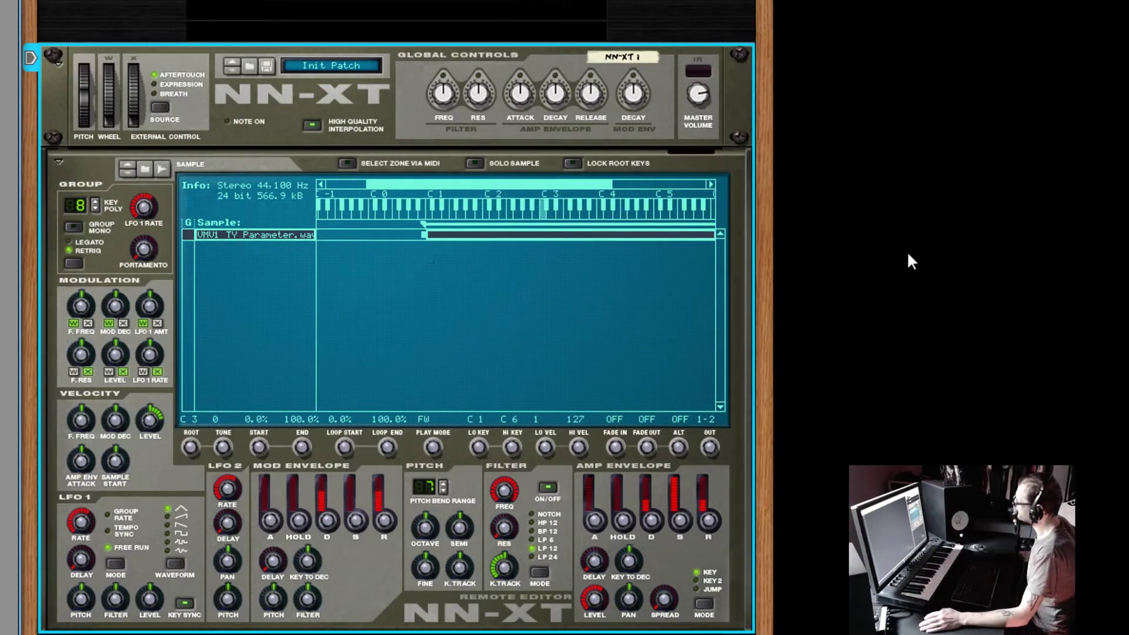
- Set both Lo Key and Hi Key of the Parameter zone to C3
drag(505, 183, 540, 189)
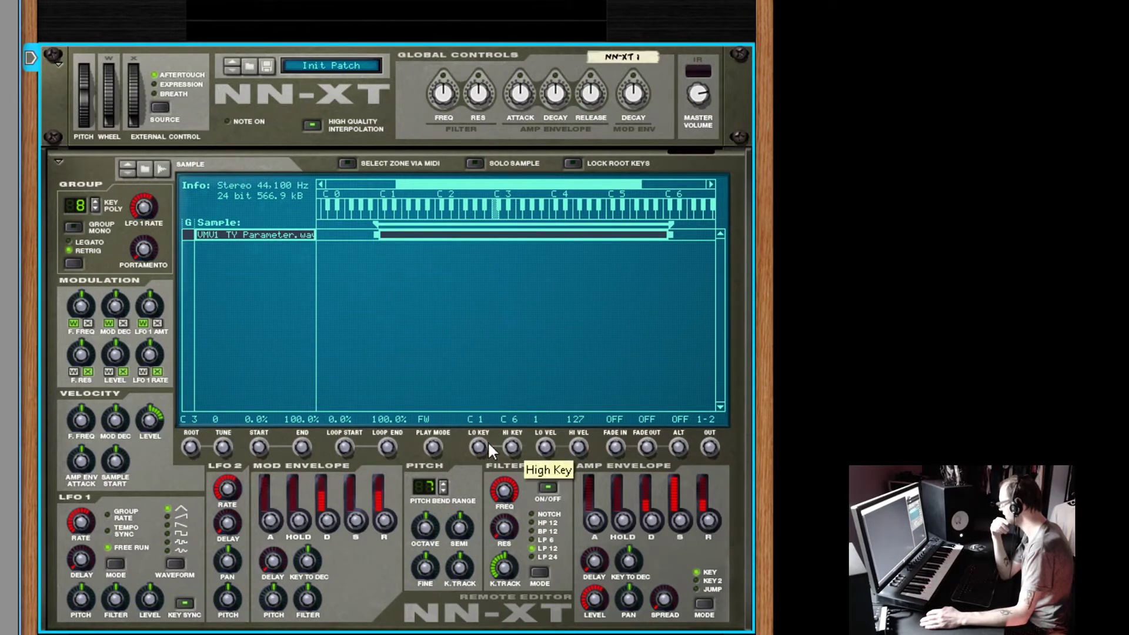
drag(479, 443, 506, 139)
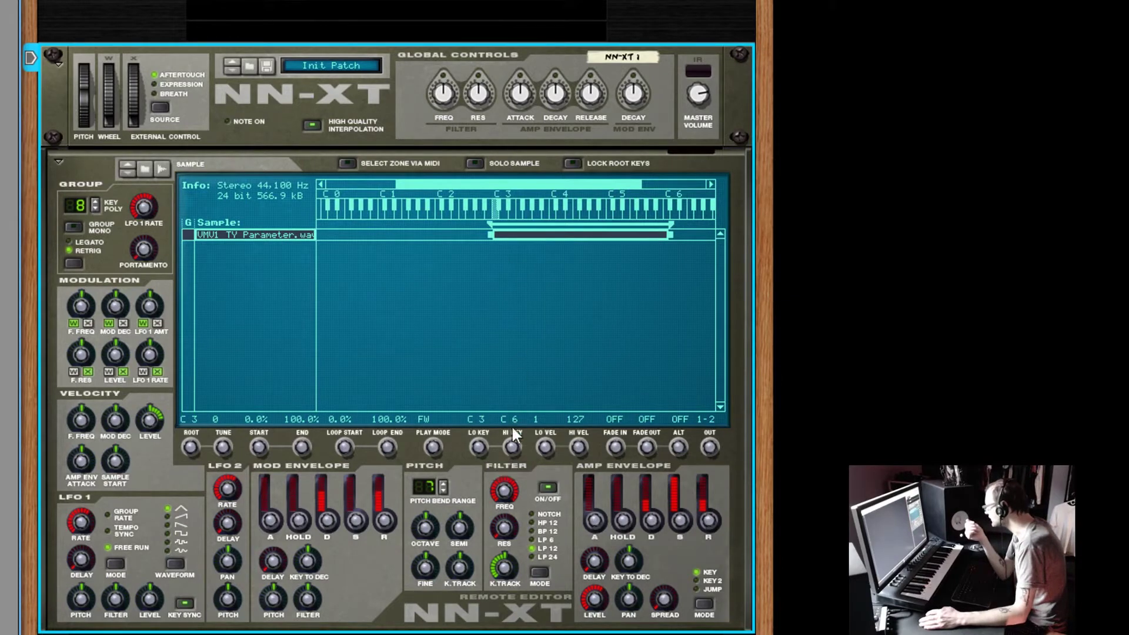
drag(509, 443, 511, 634)
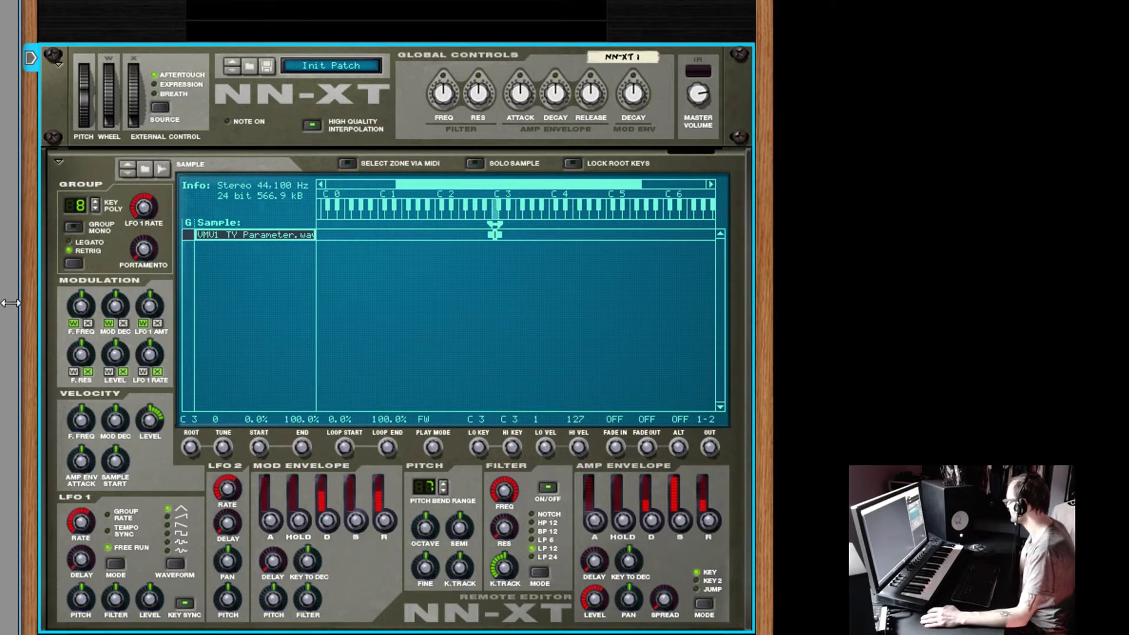
drag(10, 303, 344, 303)
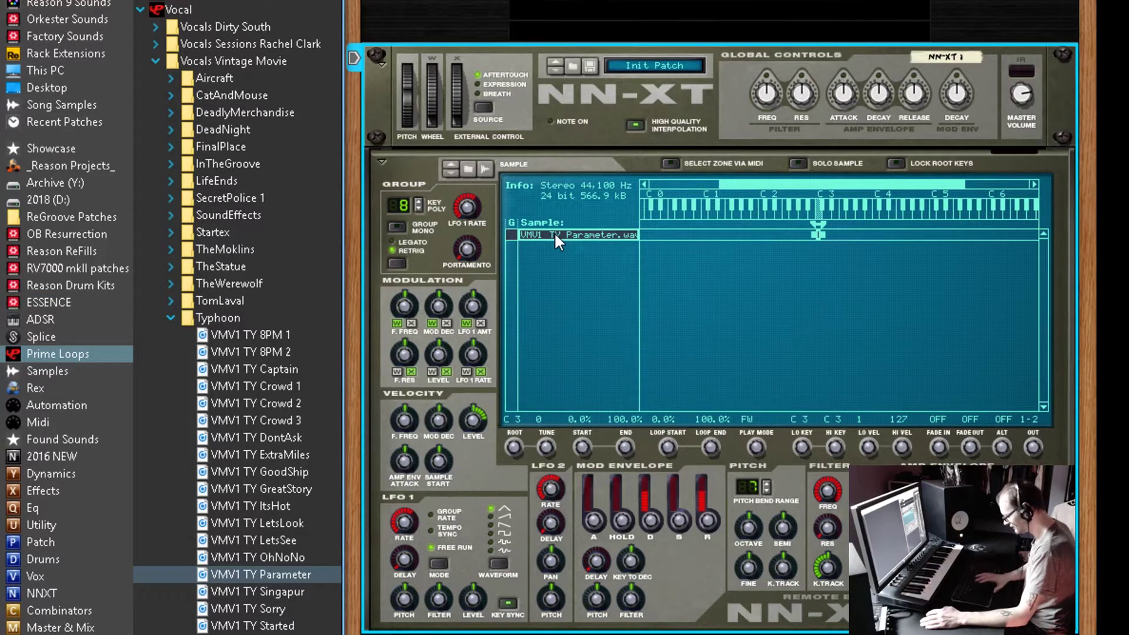
- Replace the Parameter zone with all VMV1 TY Typhoon vocal samples and enable Solo Sample
key(Delete)
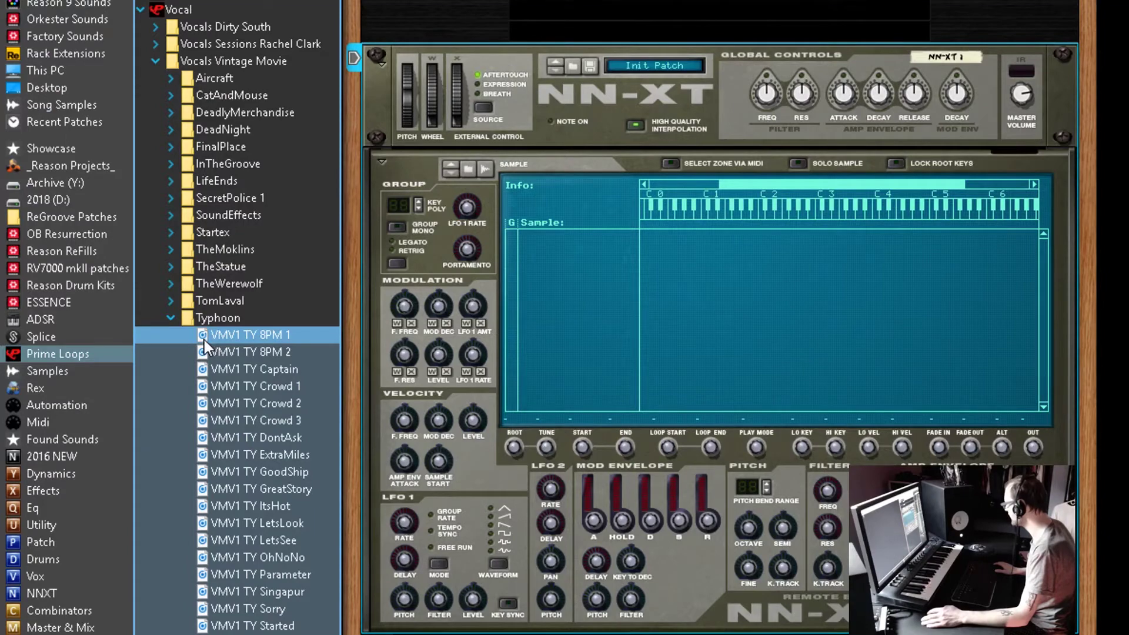
drag(204, 340, 770, 325)
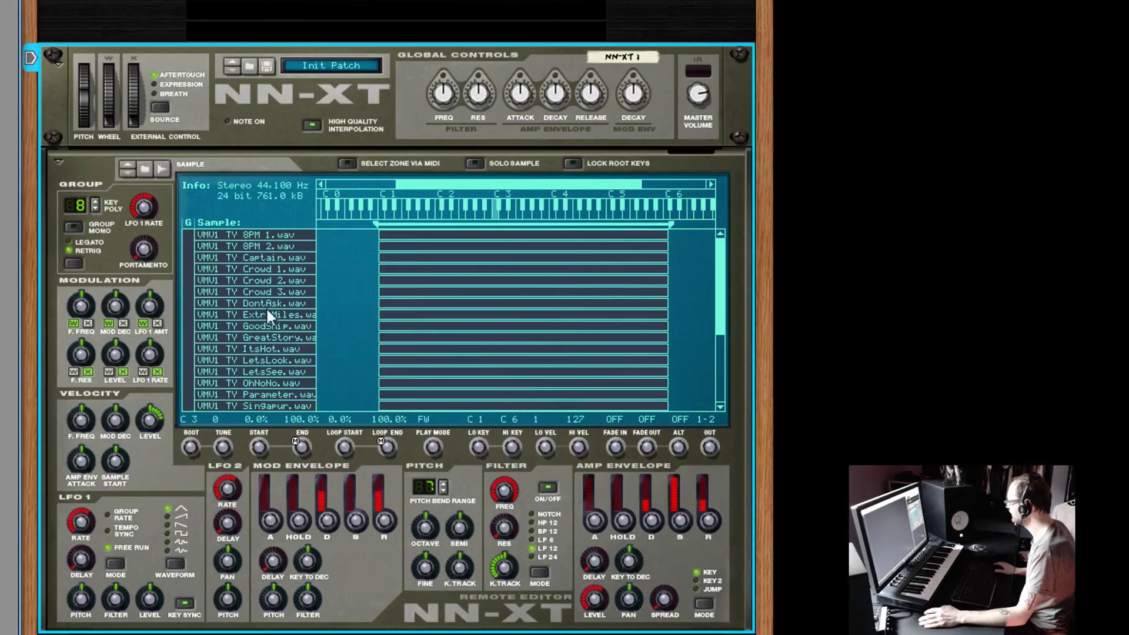
click(329, 307)
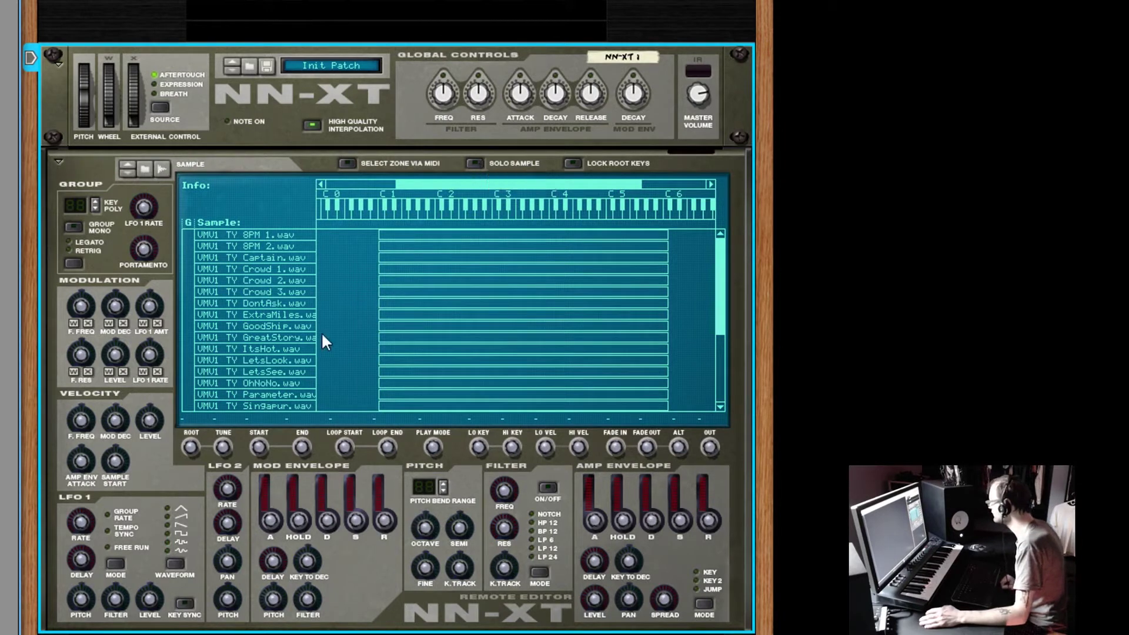
click(475, 165)
- Audition the Crowd 3, DontAsk, ItsHot, OhNoNo, Crowd 2, GoodShip and GreatStory zones in solo
click(281, 294)
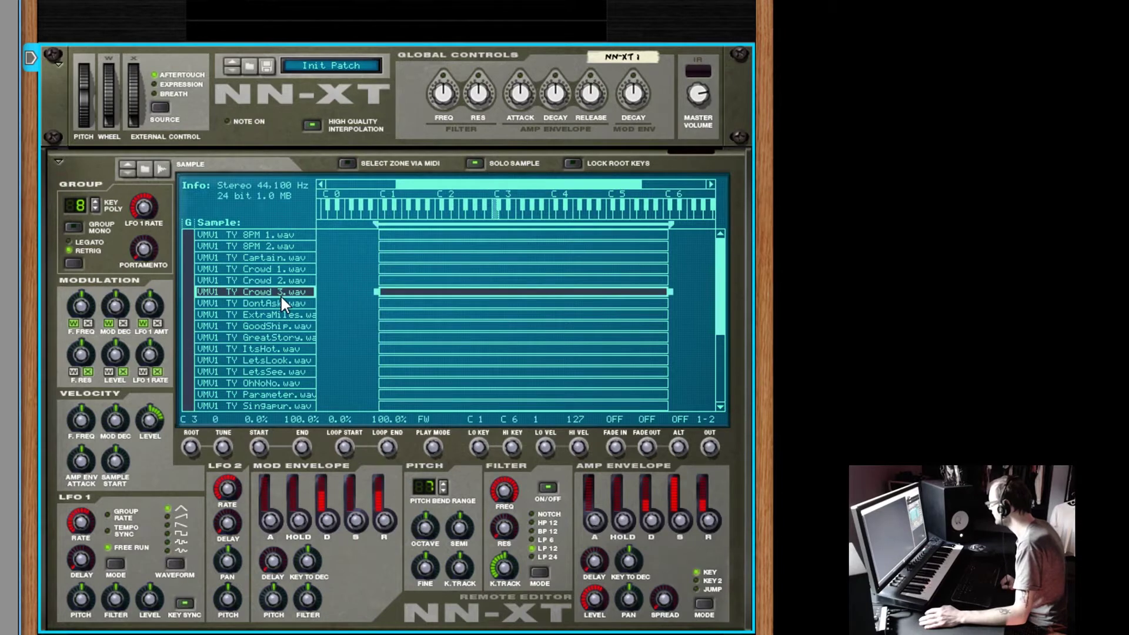
click(281, 303)
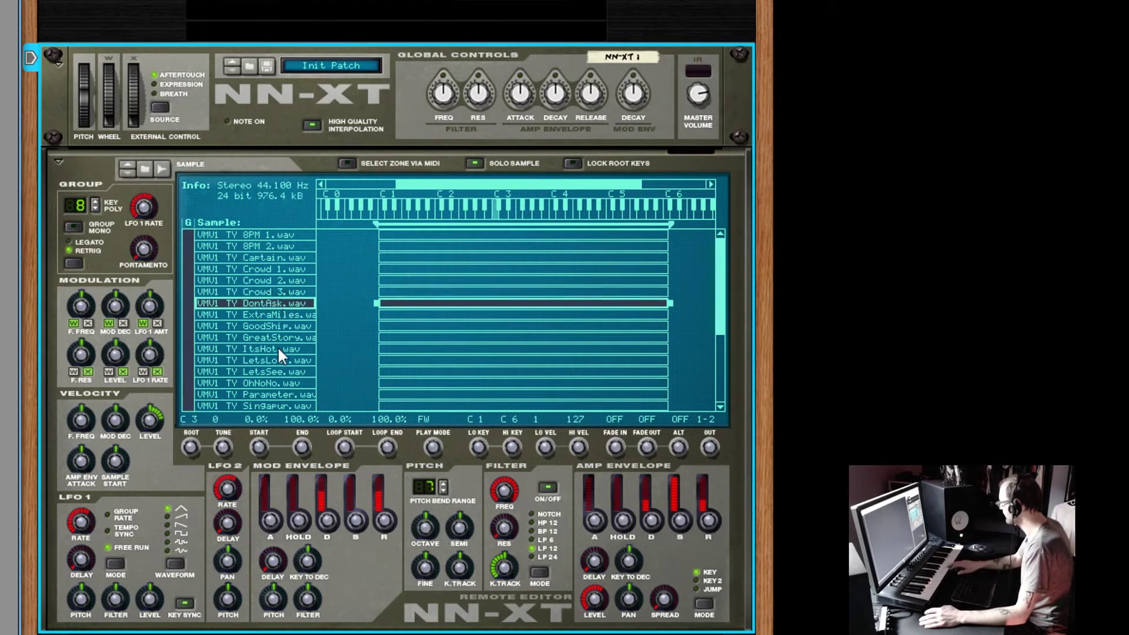
click(280, 349)
click(276, 383)
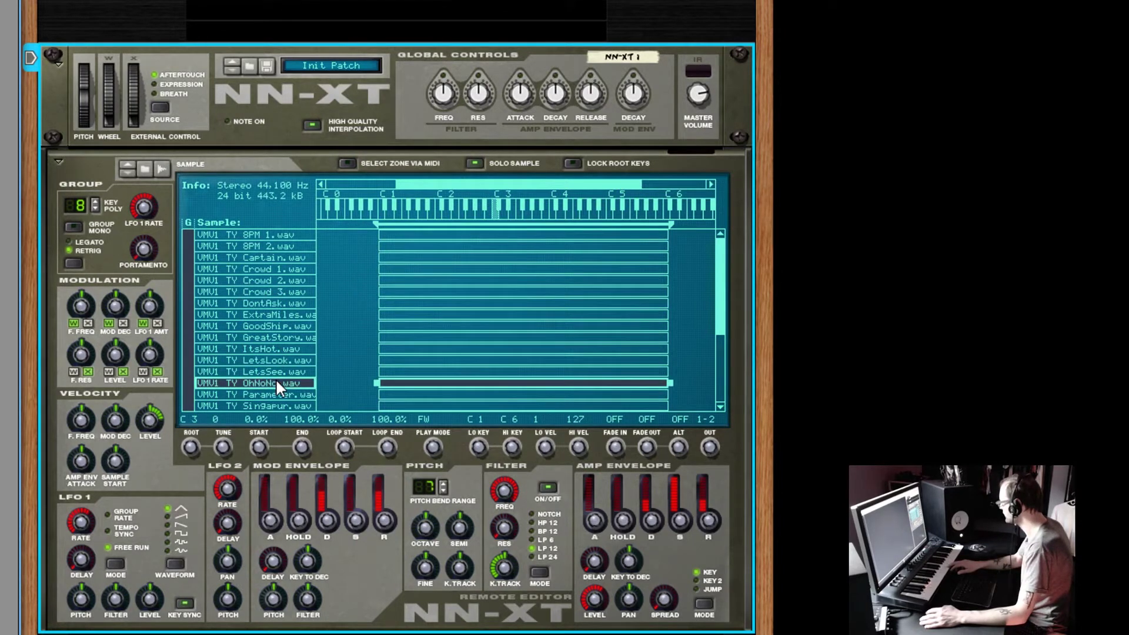
click(287, 285)
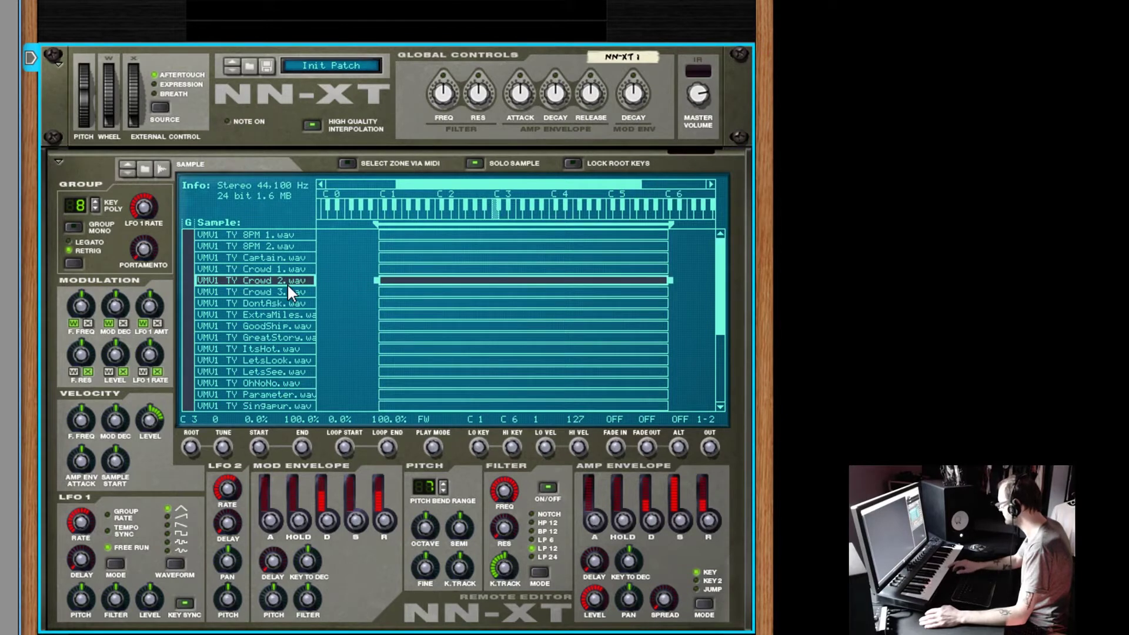
click(289, 292)
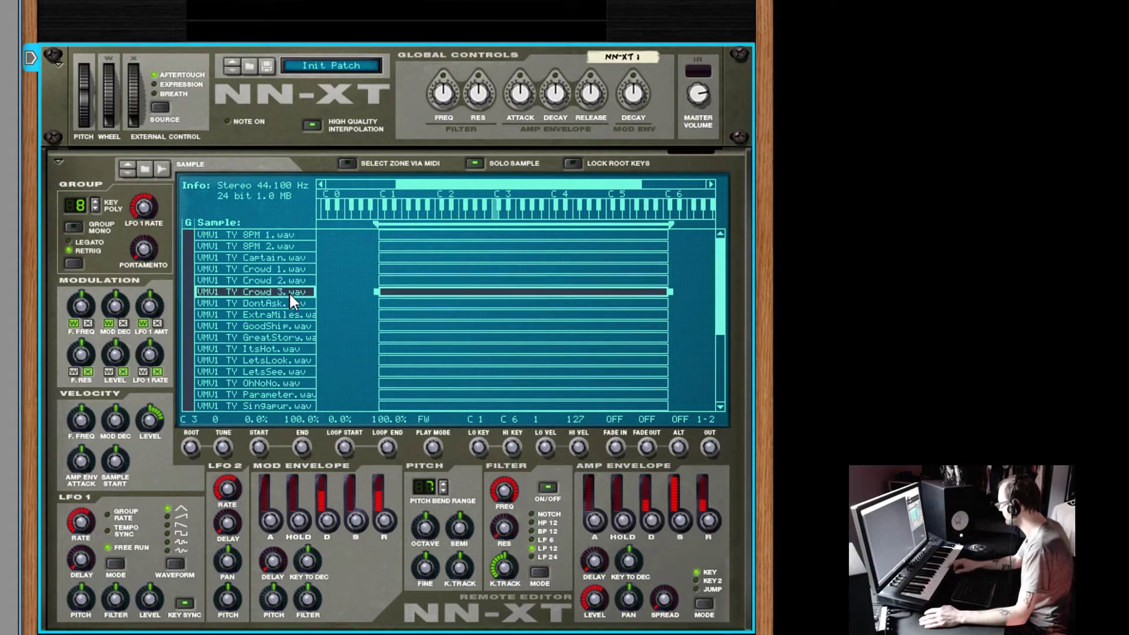
click(287, 304)
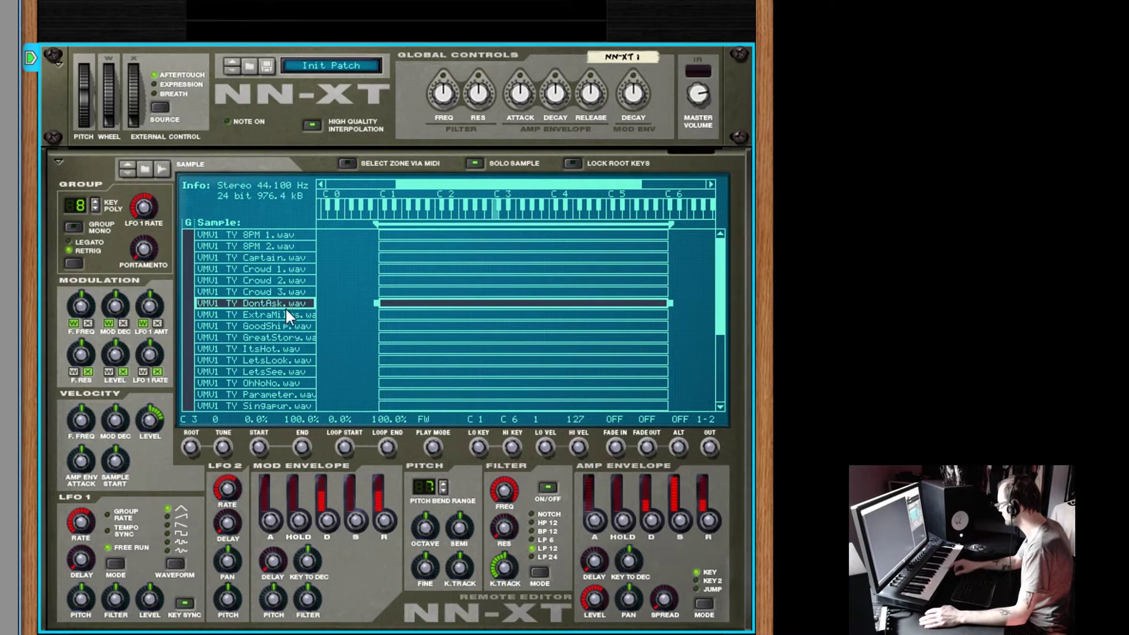
click(285, 327)
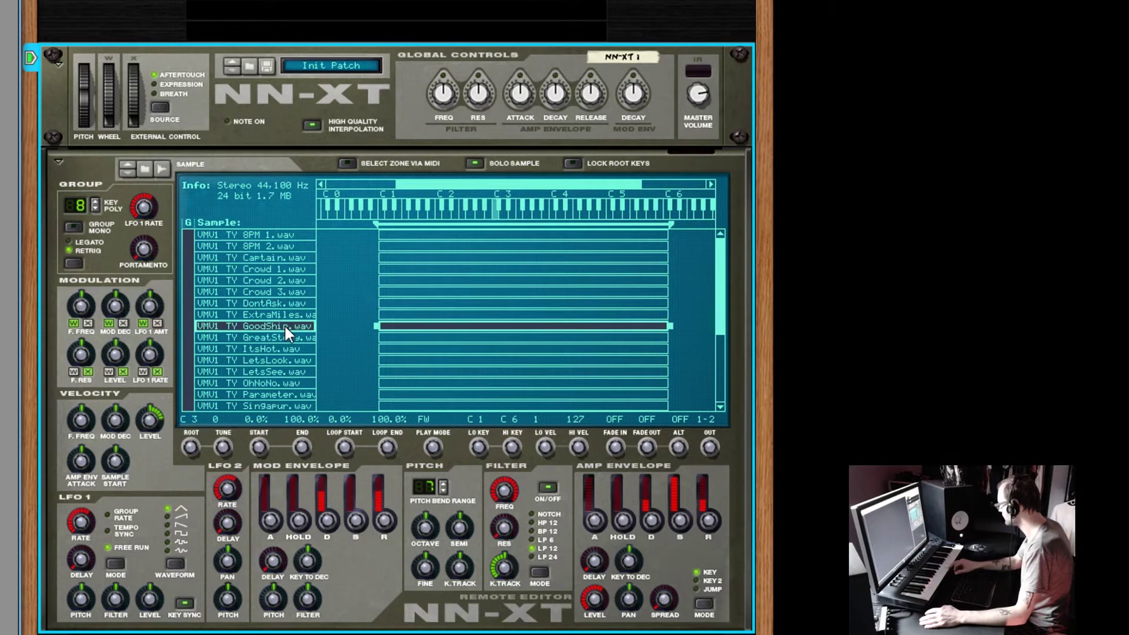
click(284, 340)
- Audition the Captain and 8PM 2 zones and bring up the sample list's zone menu
click(288, 294)
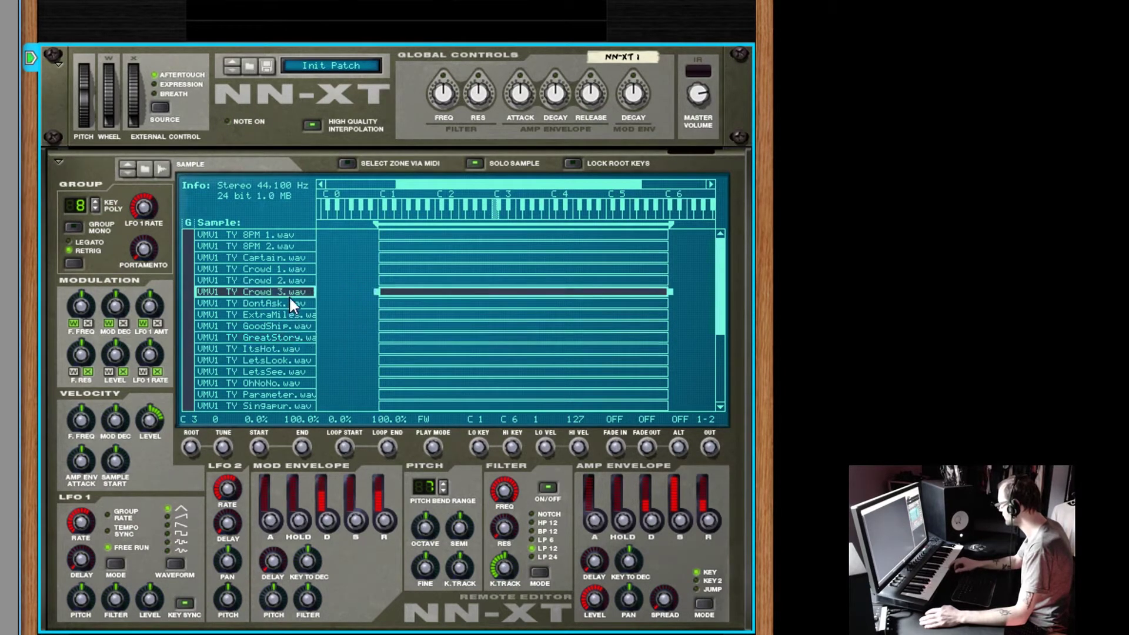
click(286, 257)
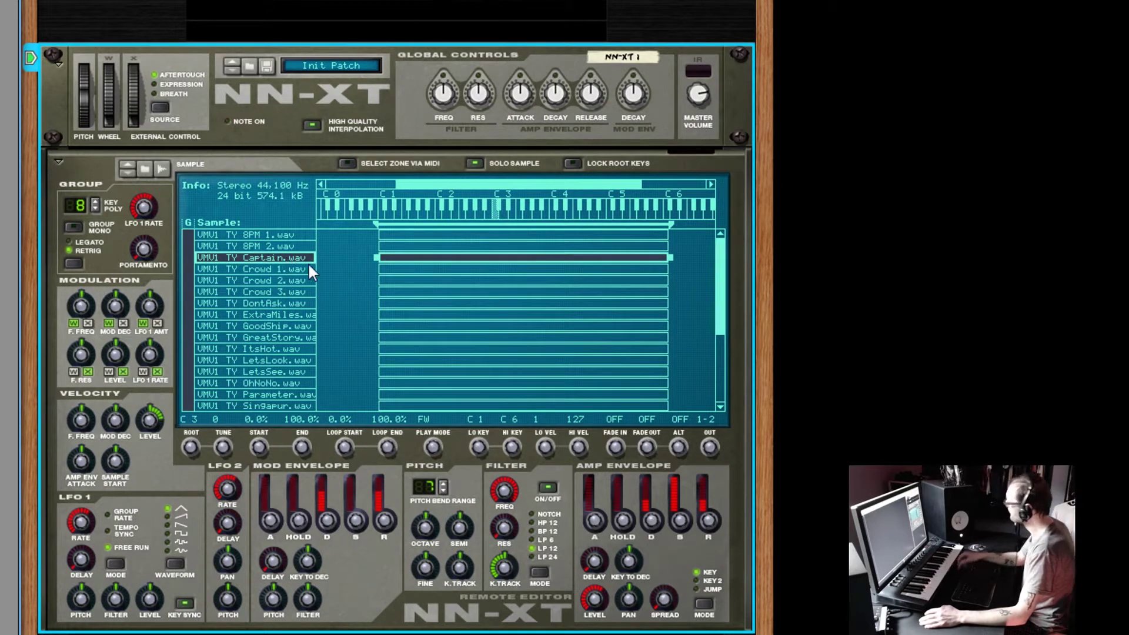
click(353, 263)
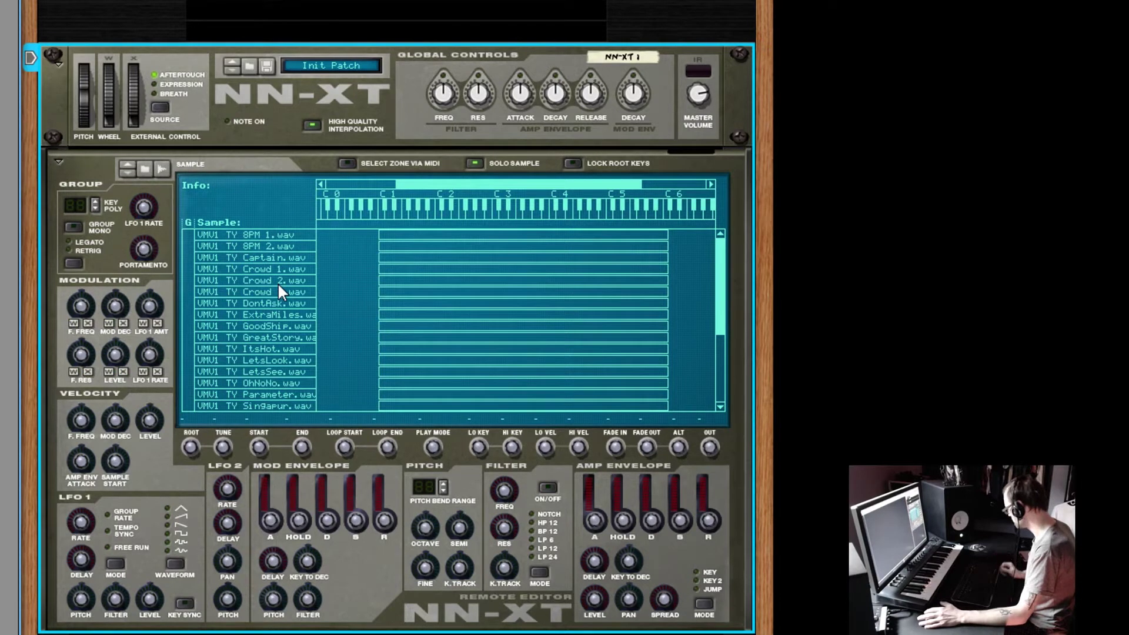
click(277, 247)
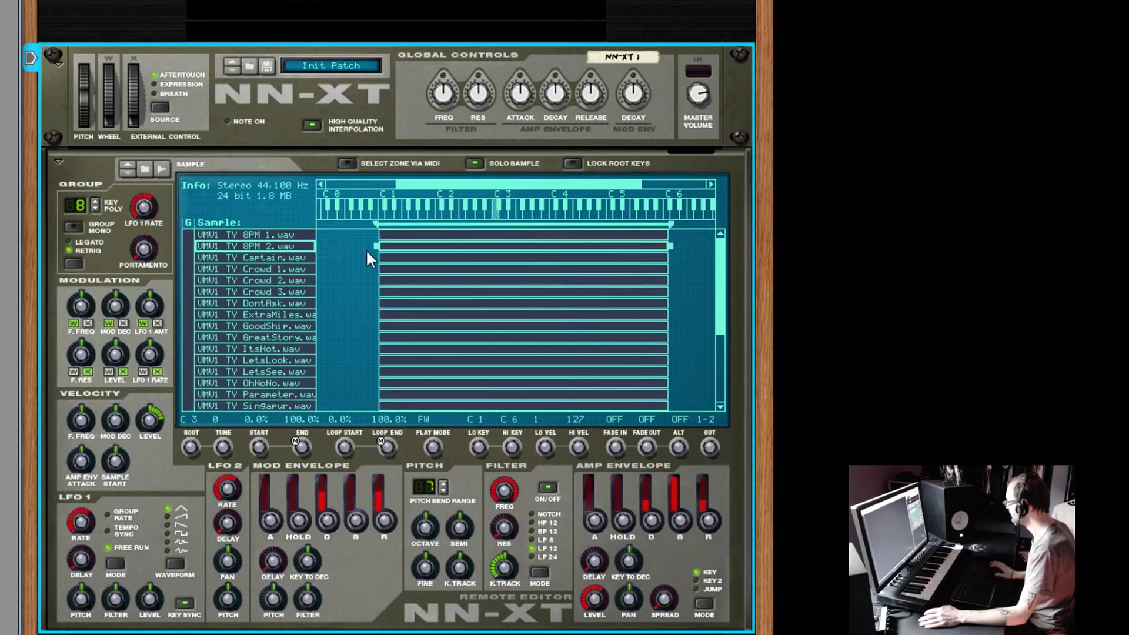
right_click(259, 236)
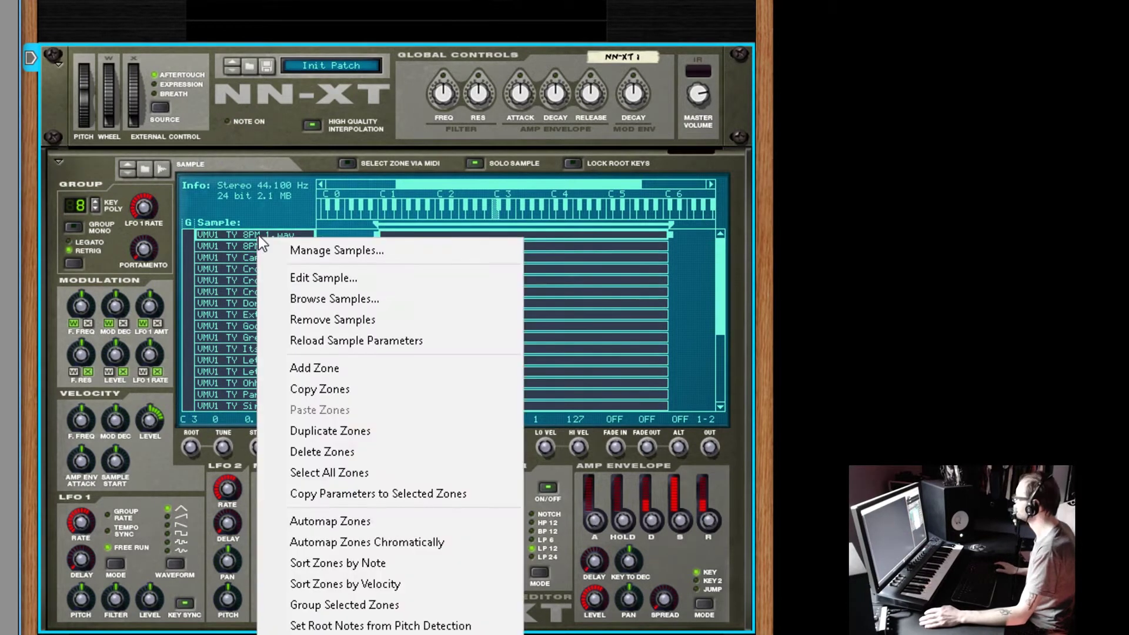
- Automap the vocal zones chromatically from C1 and clear the zone selection
click(484, 544)
click(381, 301)
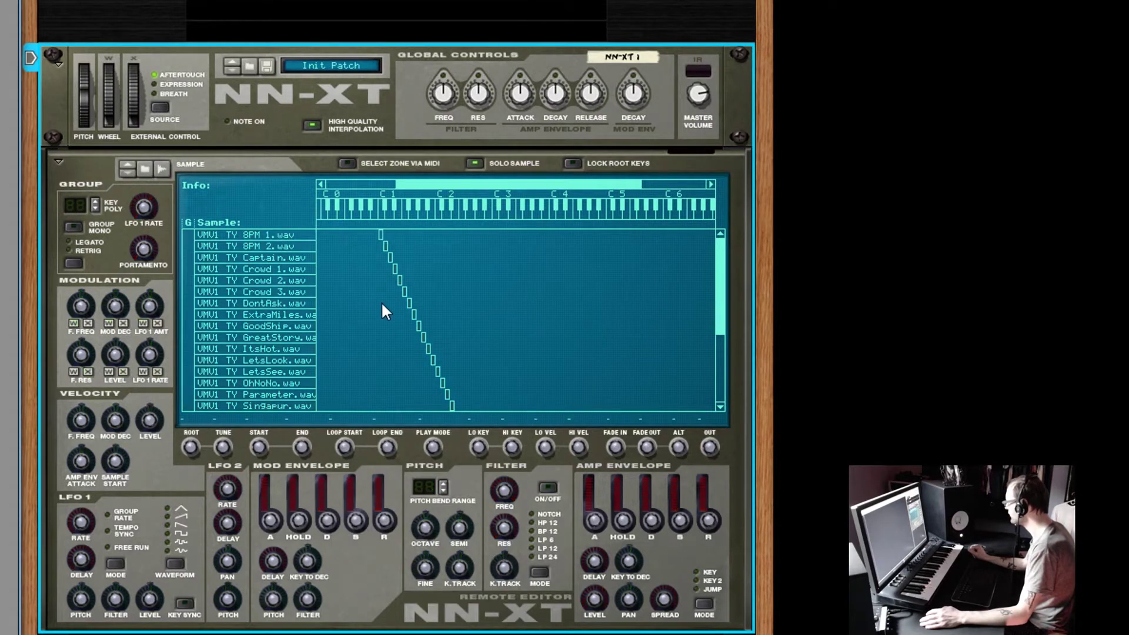
- Confirm 8PM 1 sits on C1 and Crowd 3 on F1, then enable Select Zone Via MIDI
click(380, 234)
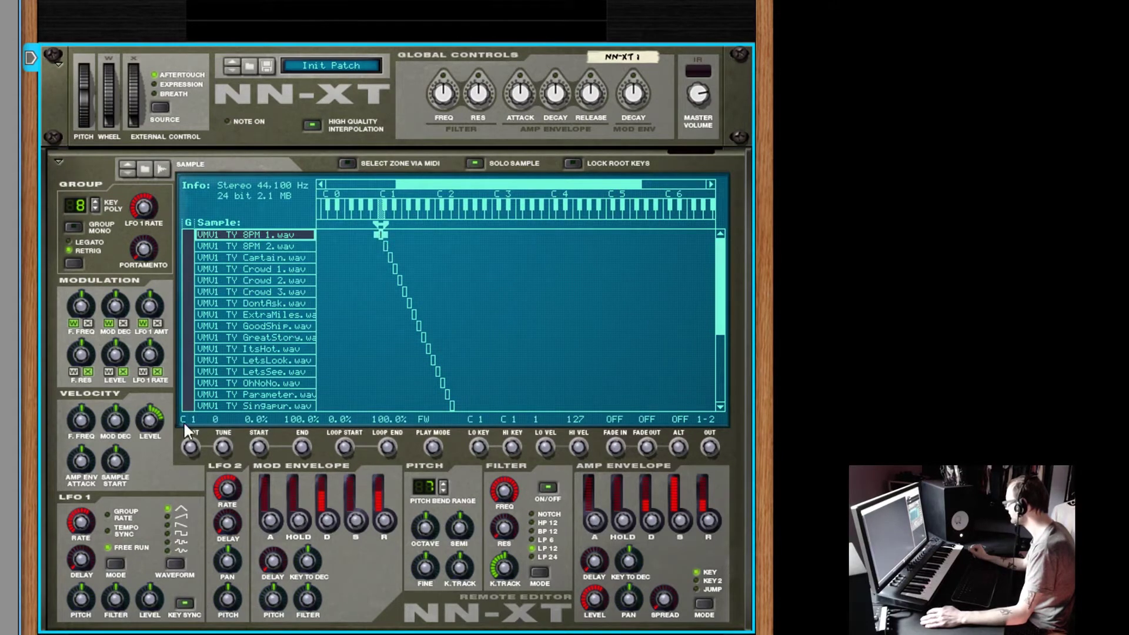
click(406, 292)
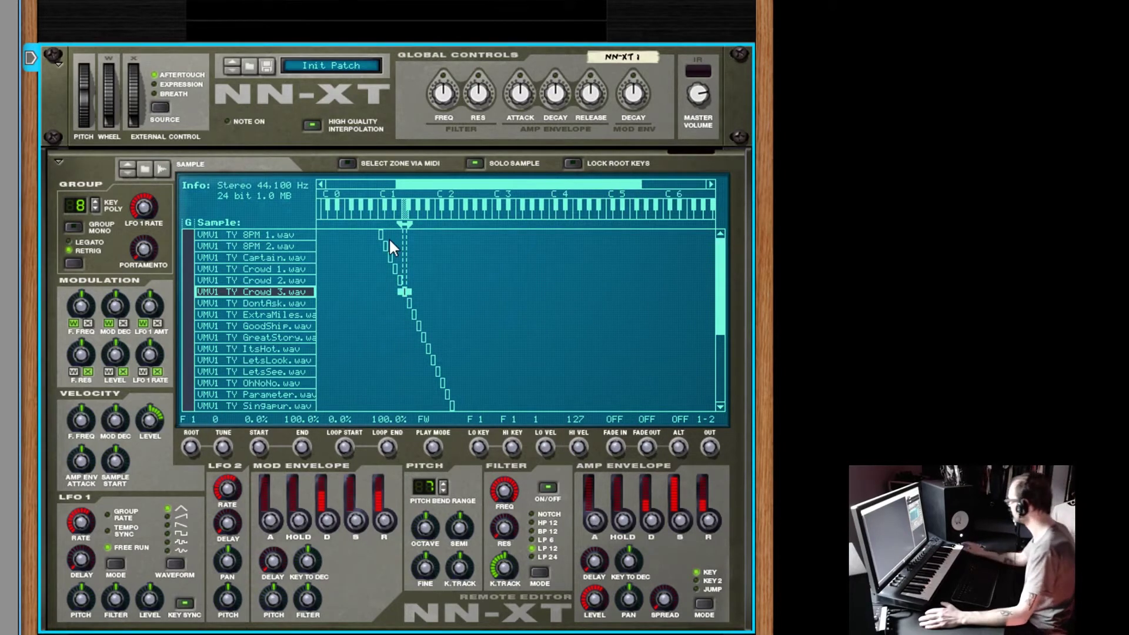
click(374, 292)
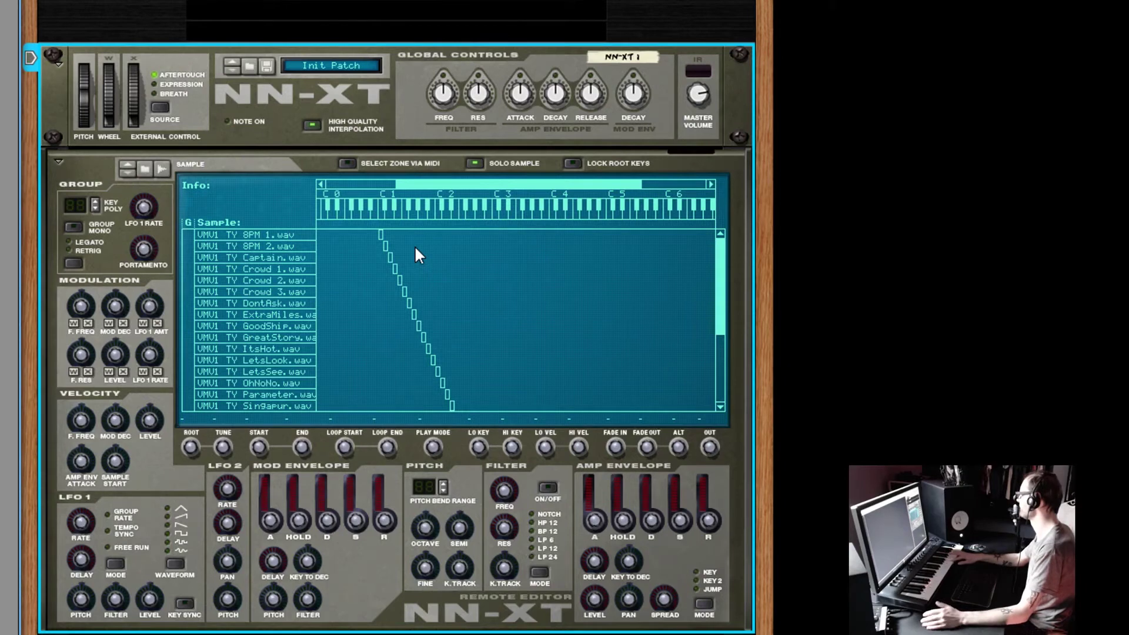
click(348, 164)
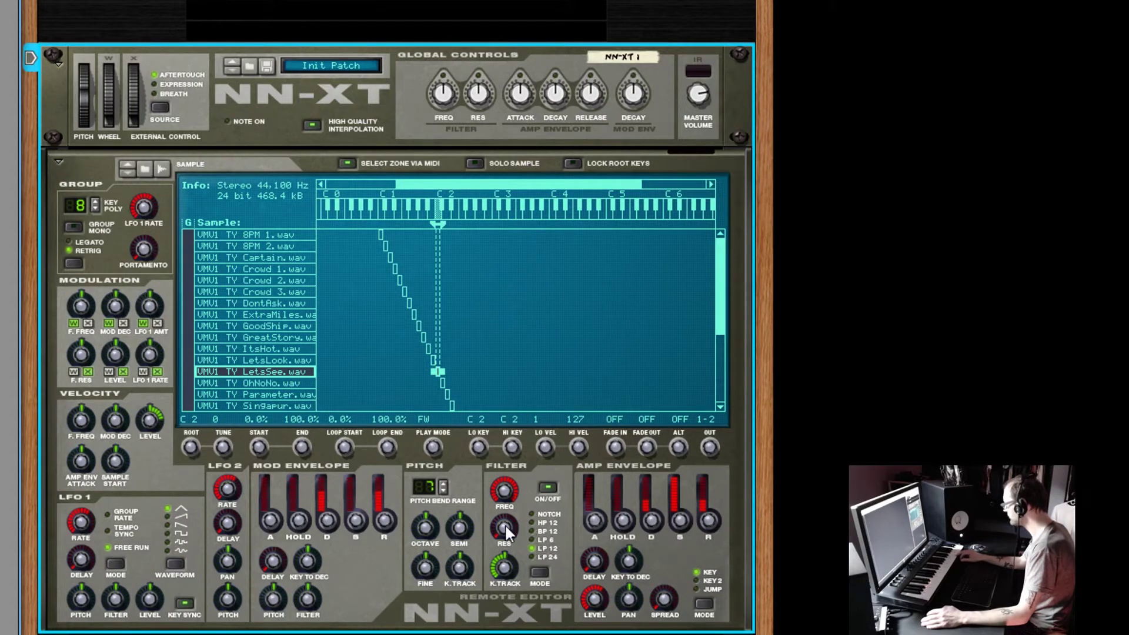
- Max the filter resonance and load VMV1 TY ExtraMiles as the NN-XT's only zone
drag(504, 523, 518, 527)
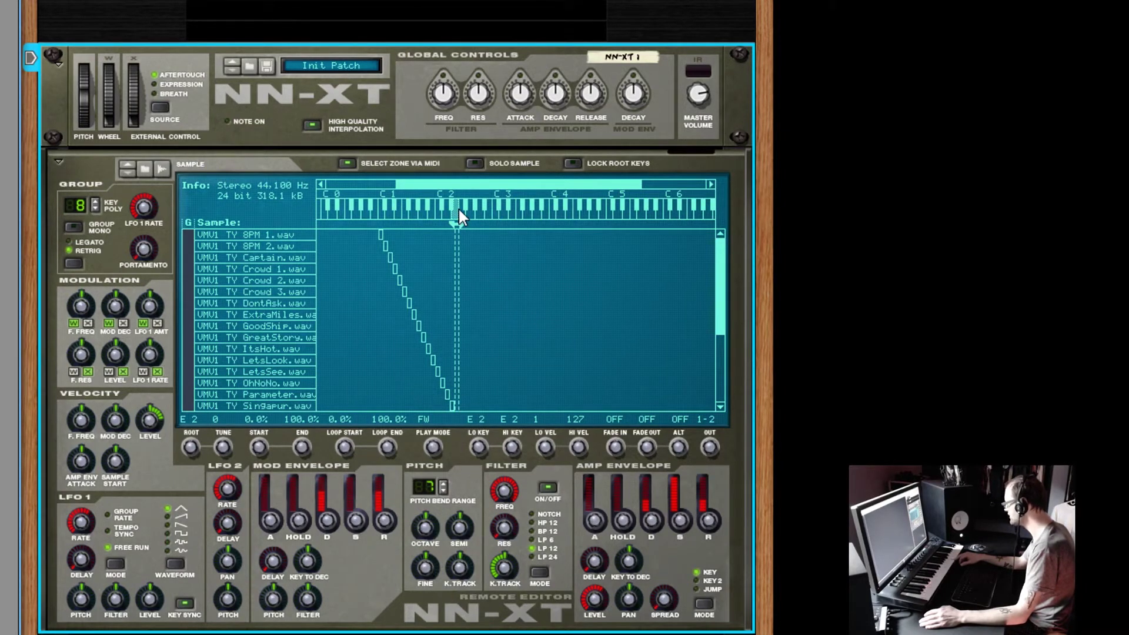
scroll(723, 313, down, 3)
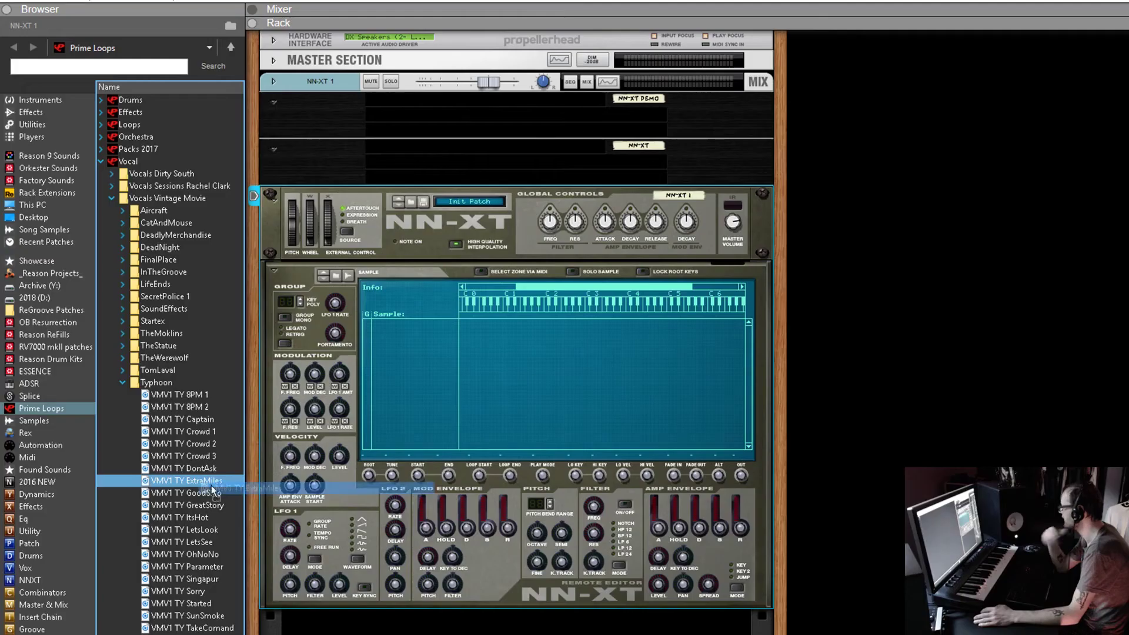
drag(213, 490, 574, 373)
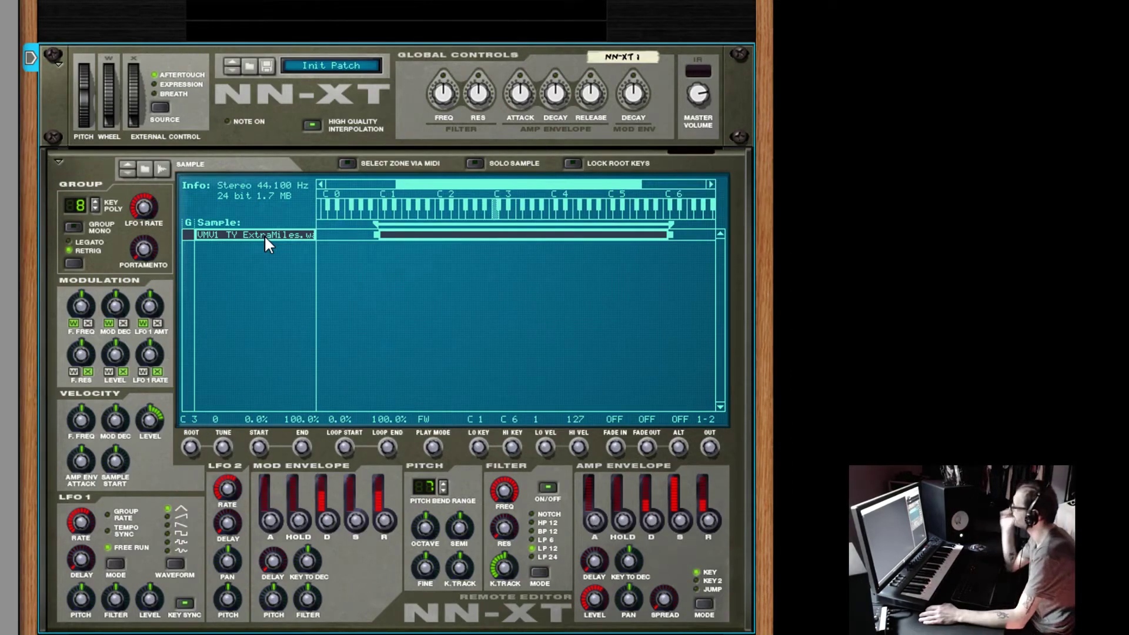
- Open the Edit Sample window for VMV1 TY ExtraMiles from its context menu
right_click(263, 234)
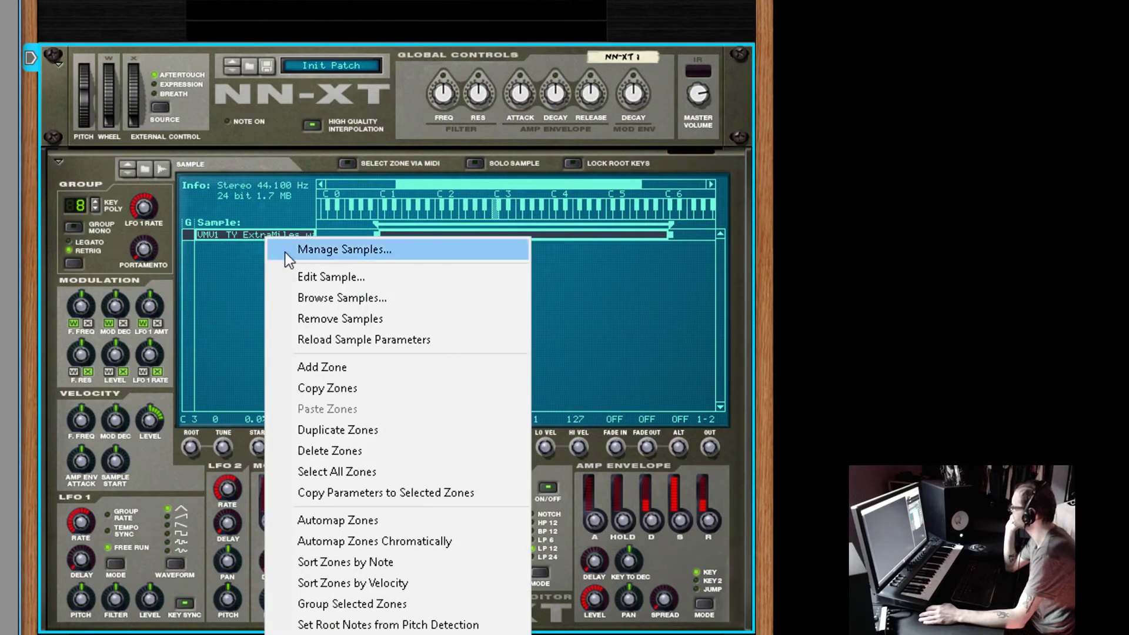
click(302, 280)
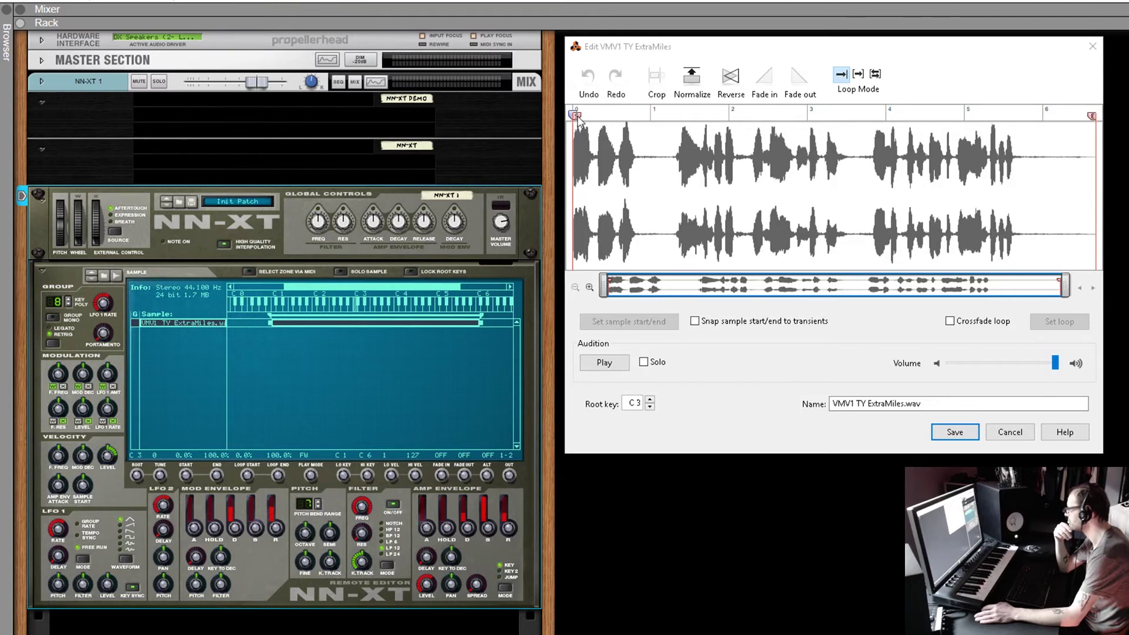
- Set the sample start to 12.1% and a forward-backward loop from 18.8% to 53.1%
drag(576, 116, 633, 117)
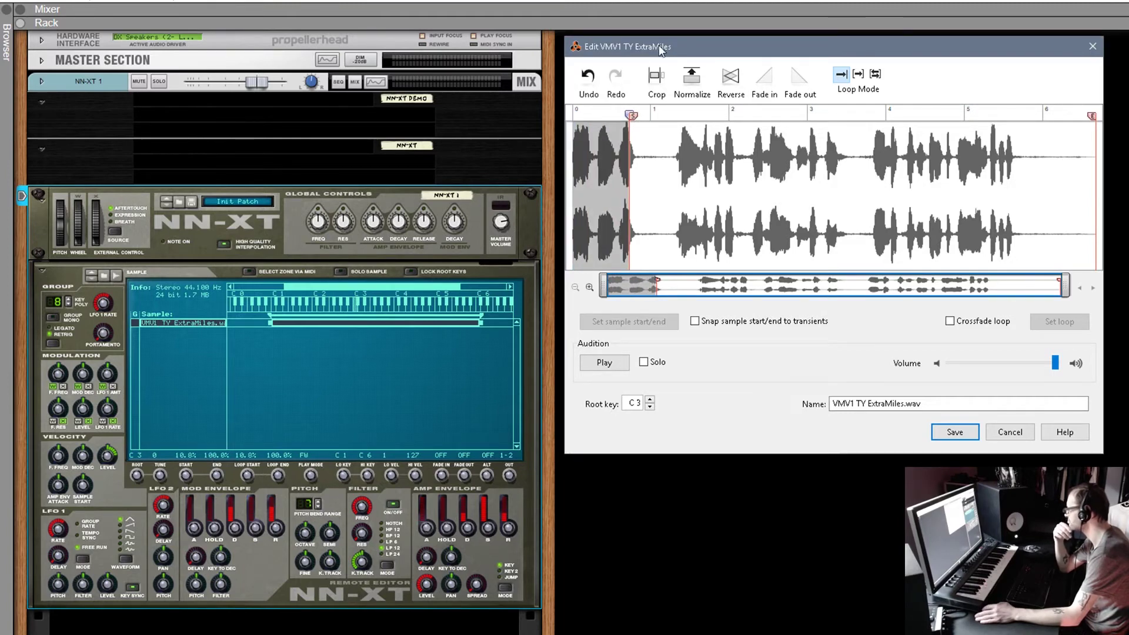
click(879, 78)
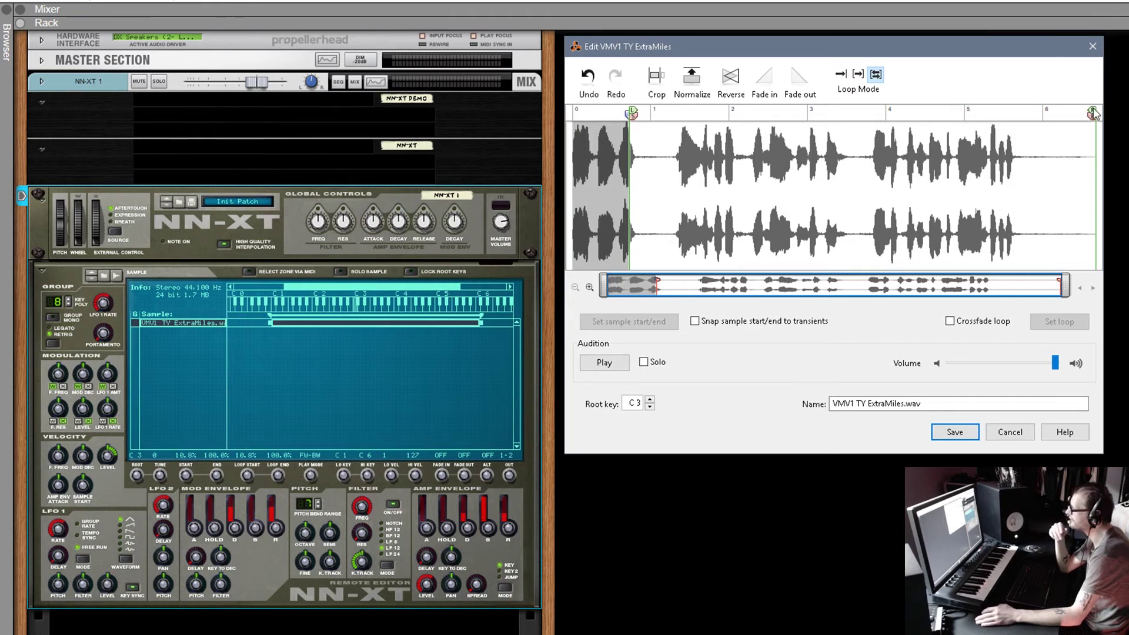
drag(1092, 111, 869, 112)
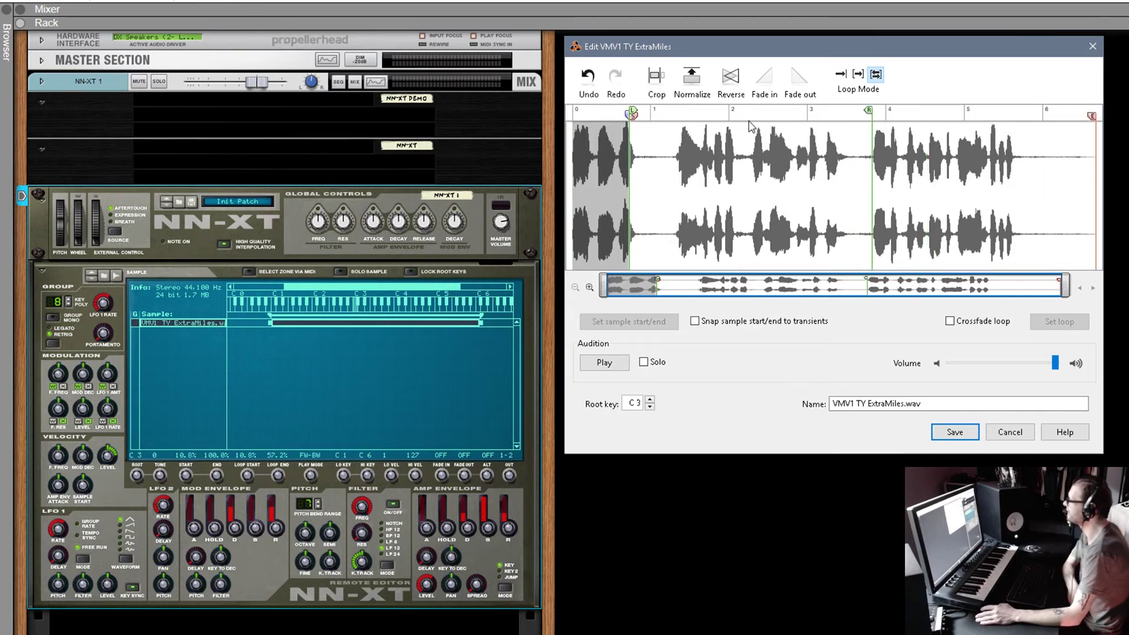
mouse_move(632, 110)
mouse_down()
mouse_move(683, 111)
mouse_move(638, 115)
mouse_up()
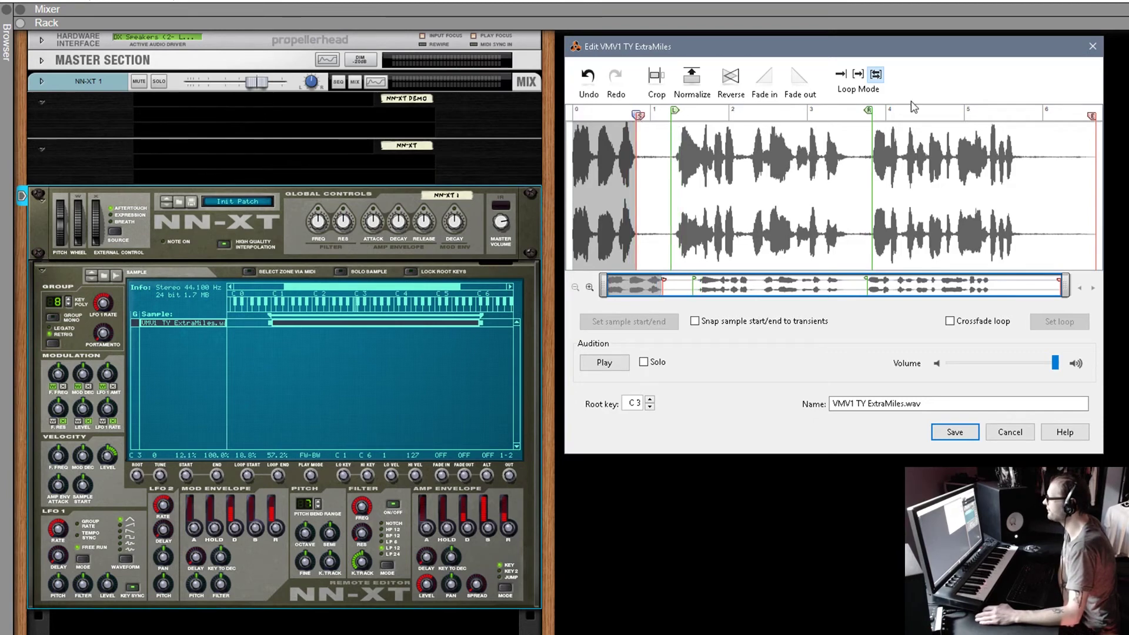
drag(871, 111, 847, 112)
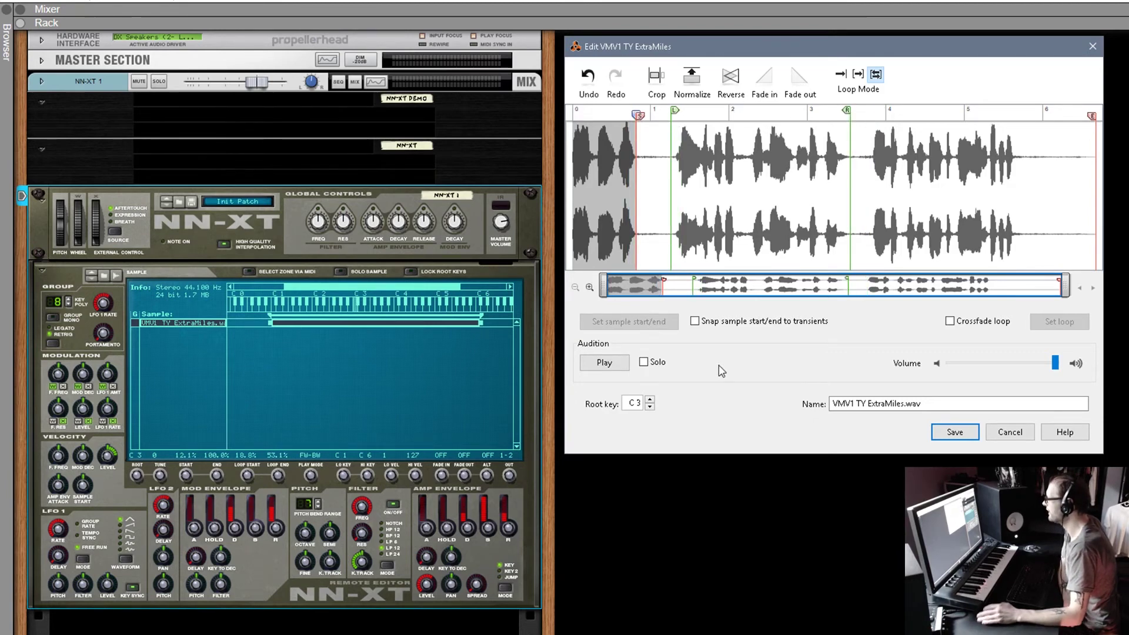
- Keep the root key at C3 and audition the looping ExtraMiles sample
click(650, 407)
click(650, 406)
click(650, 406)
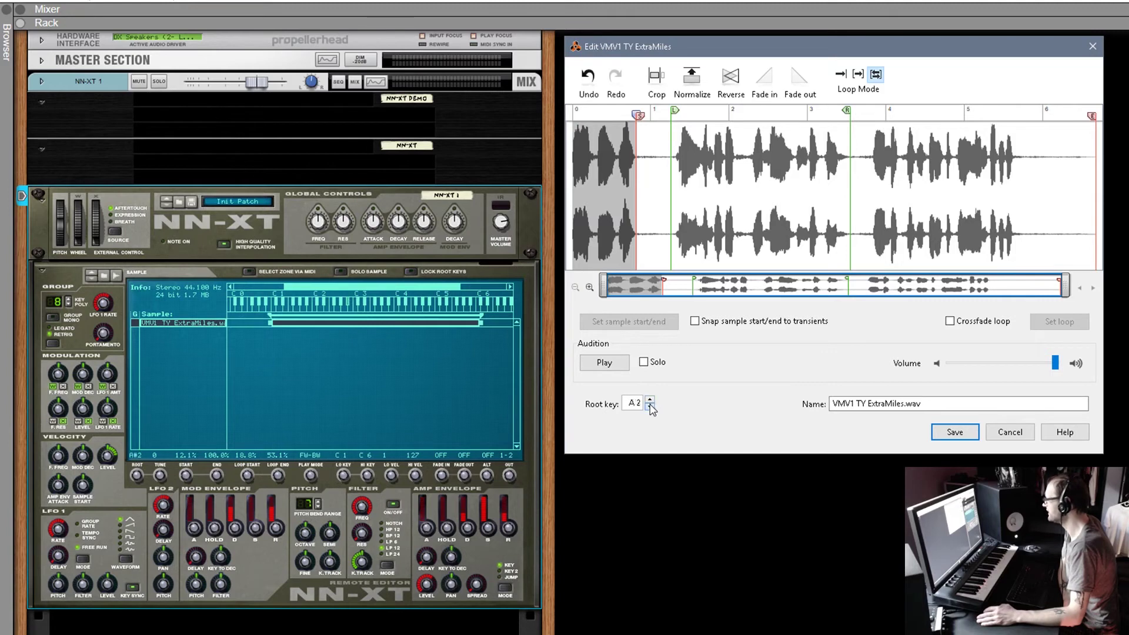
click(650, 406)
click(649, 407)
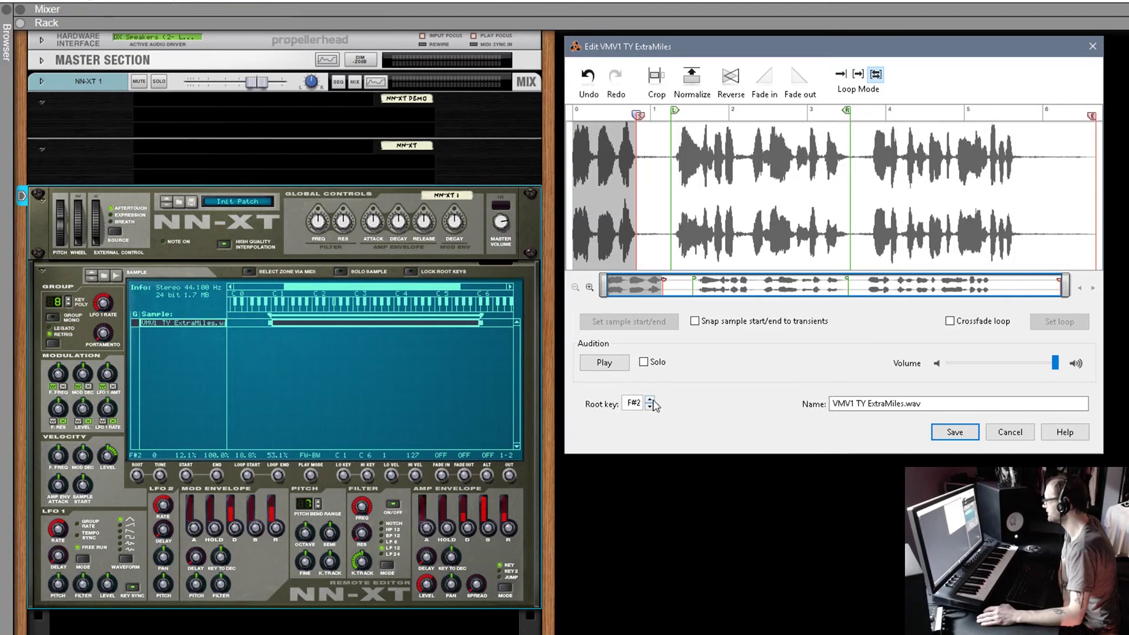
click(650, 401)
click(650, 401)
click(650, 401)
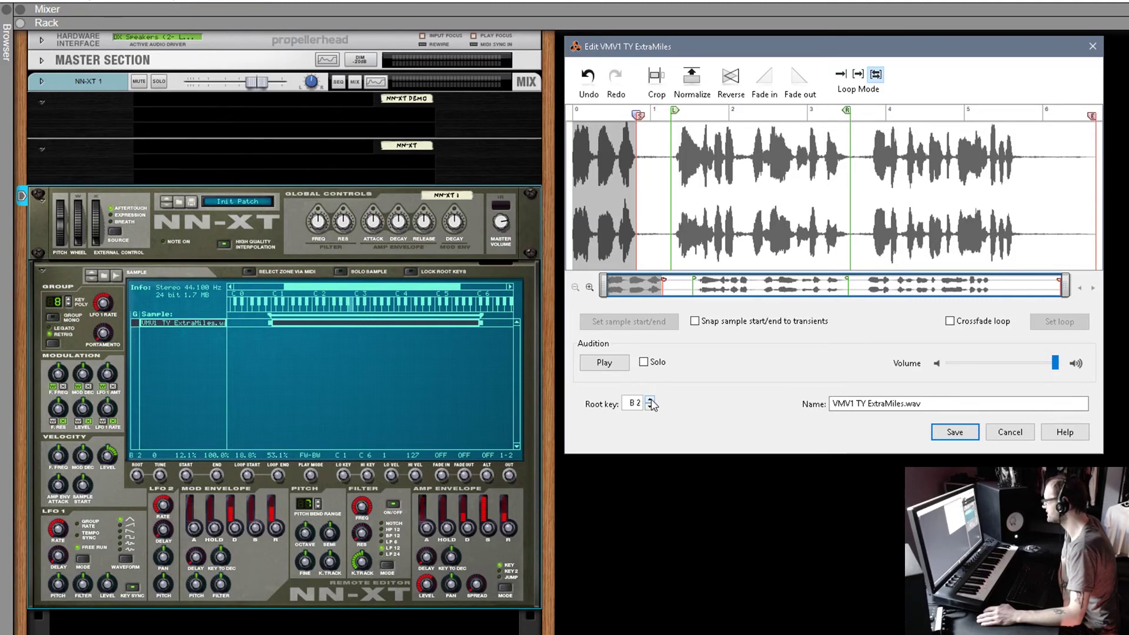
click(649, 401)
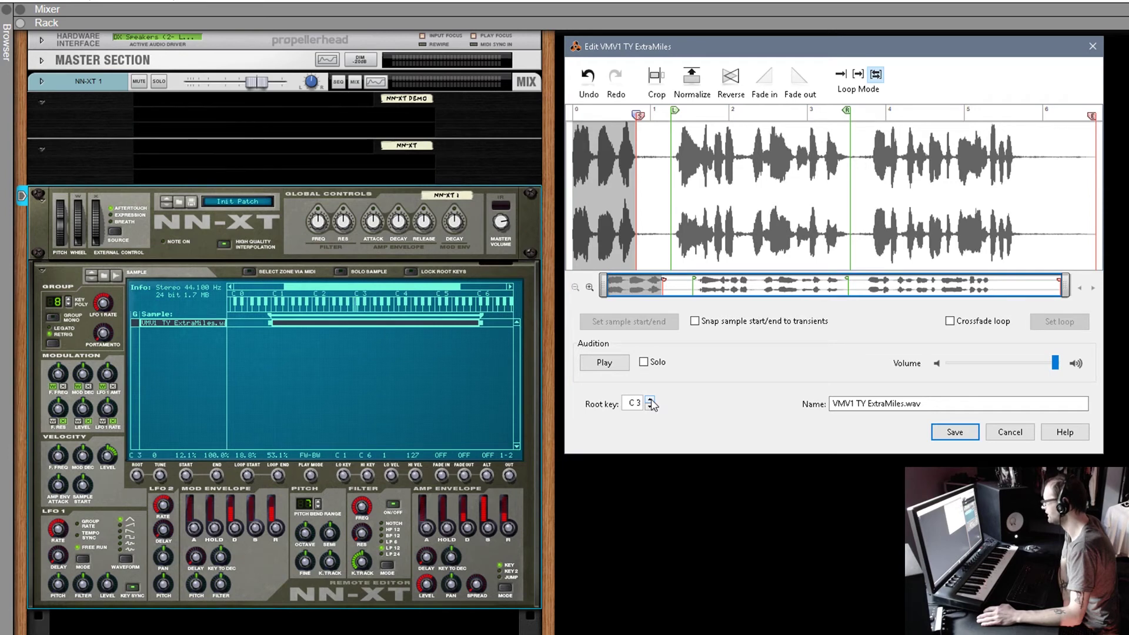
click(616, 370)
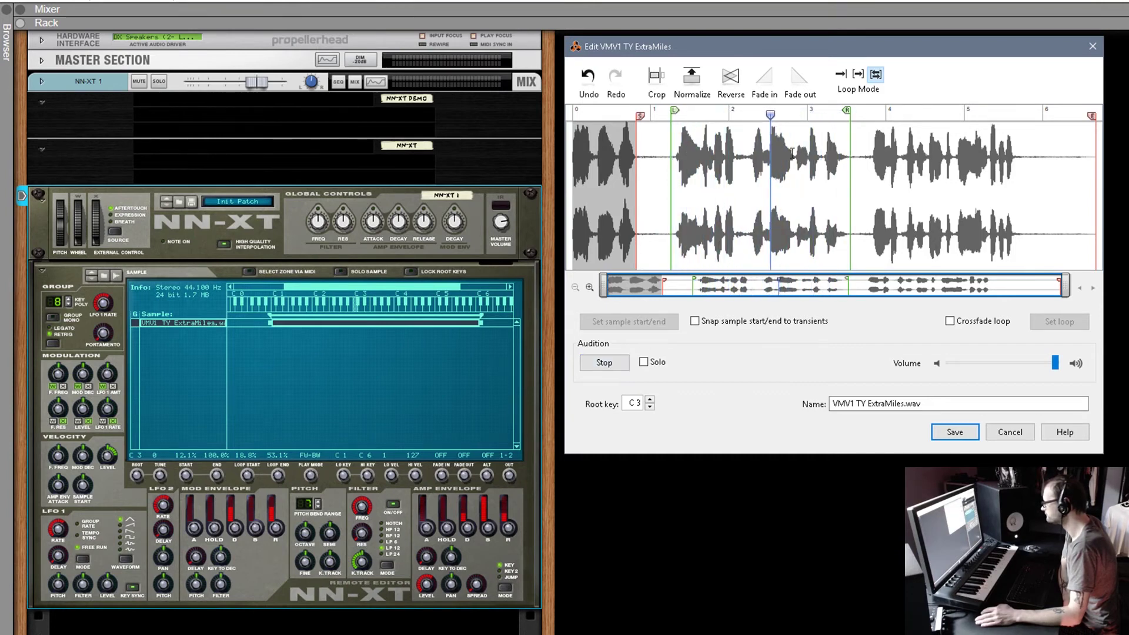
- Move the loop end earlier so the loop spans 18.8% to 31.6% while auditioning
drag(850, 147, 738, 138)
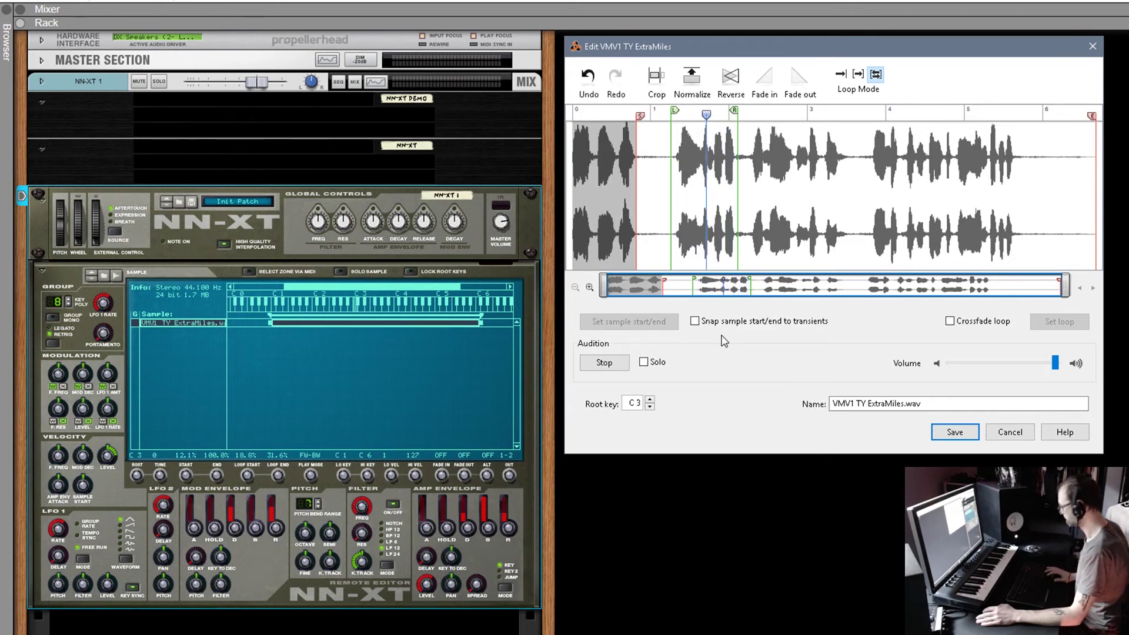
key(space)
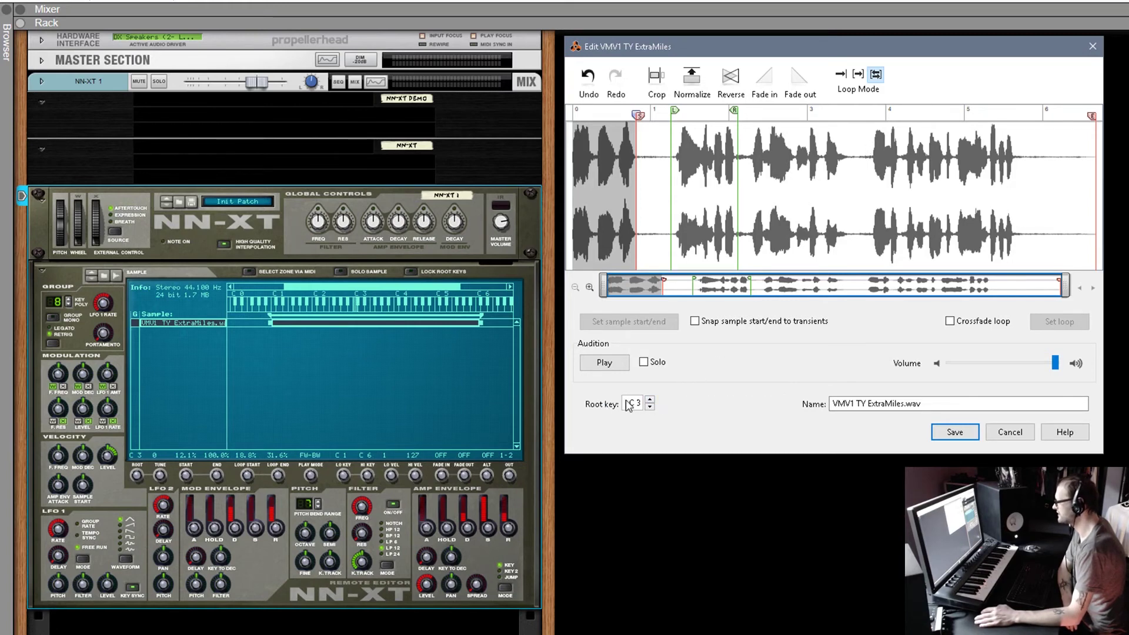
click(860, 406)
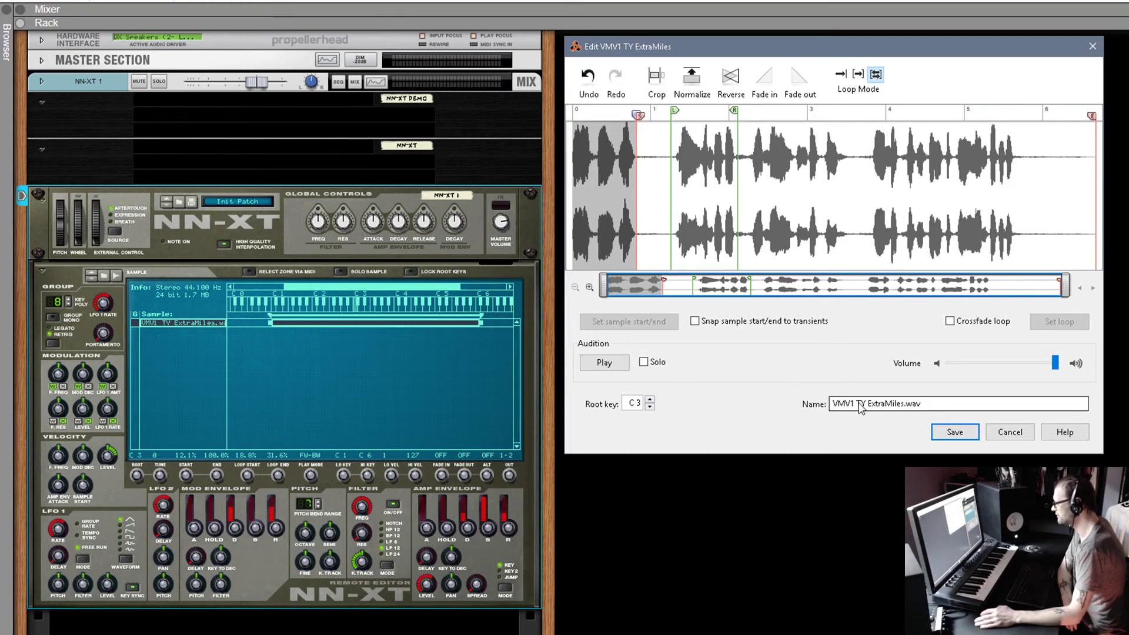
- Try Solo and Crossfade loop, leave both off, then crop the sample to its start point
click(645, 364)
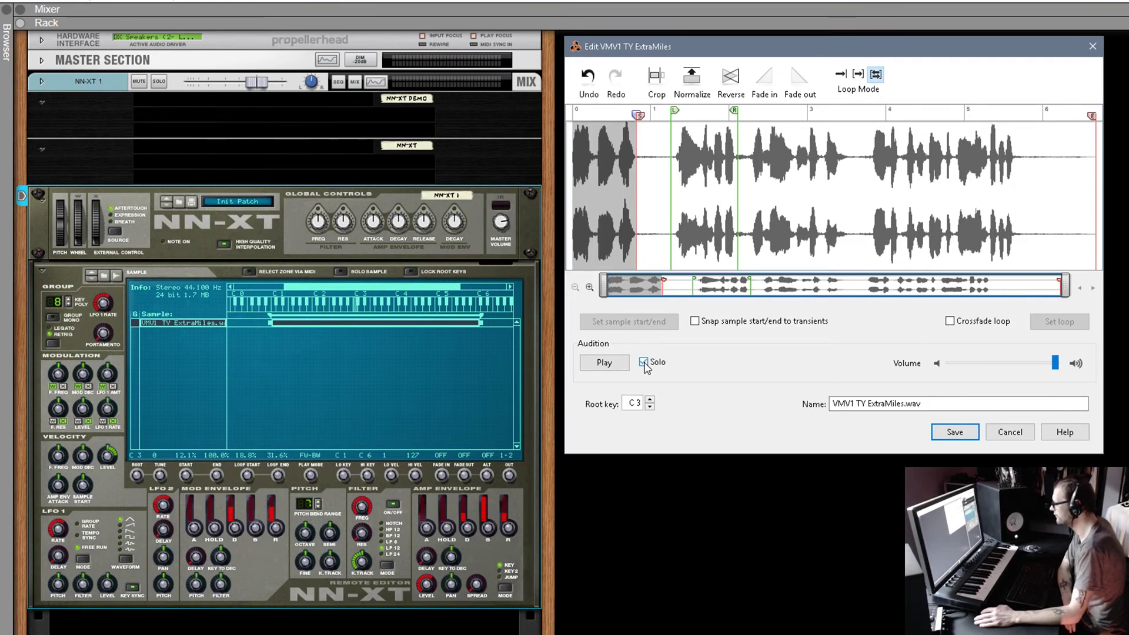
click(645, 364)
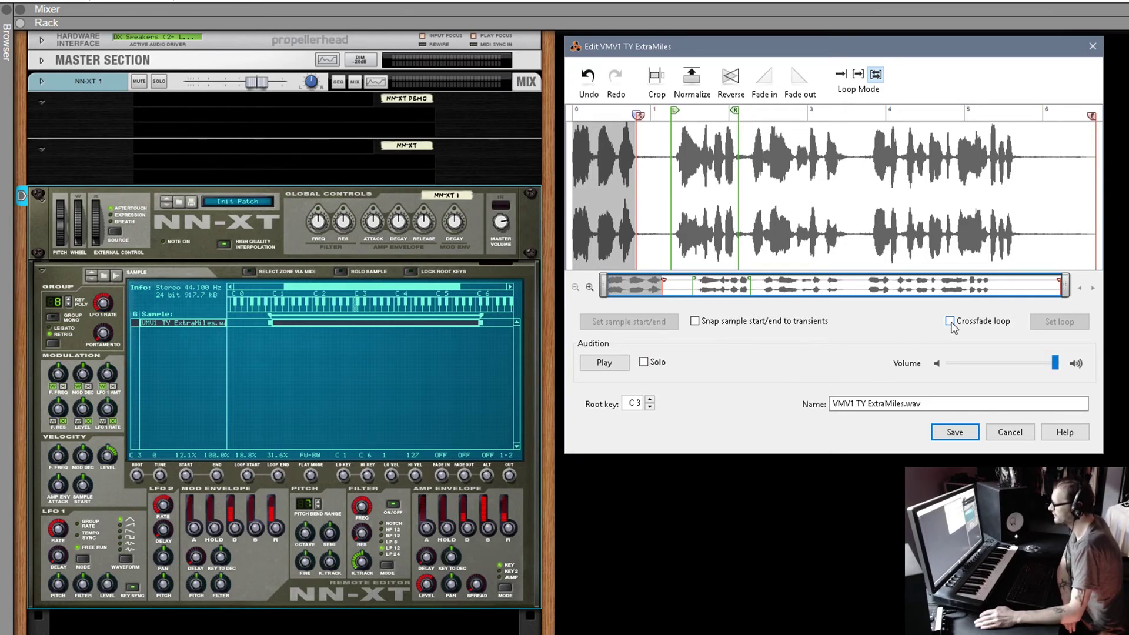
click(950, 322)
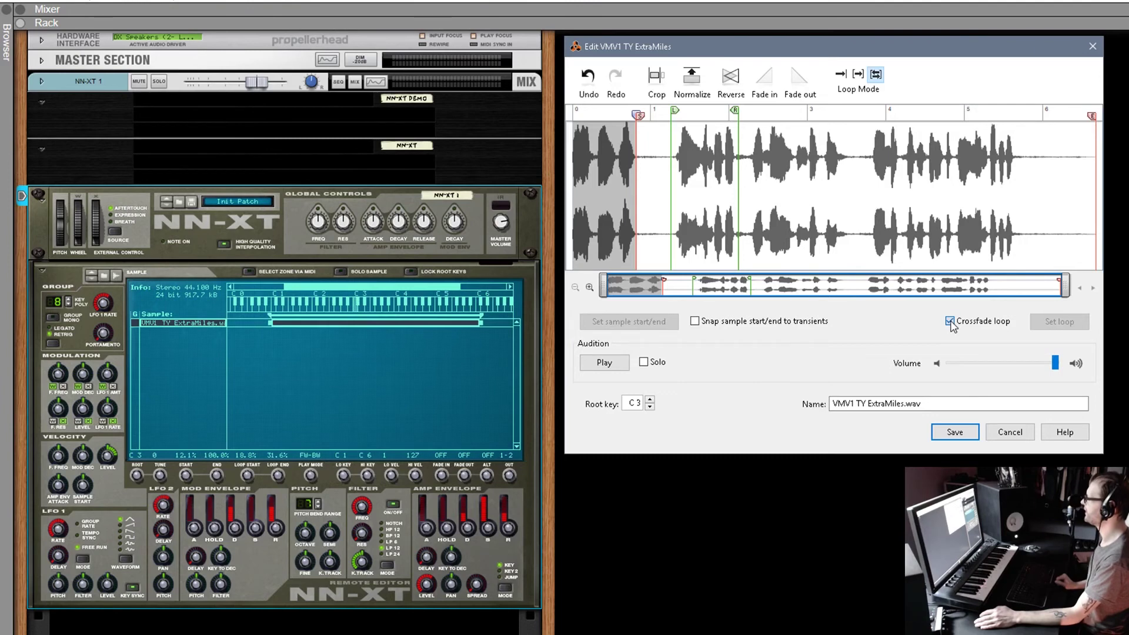
click(950, 322)
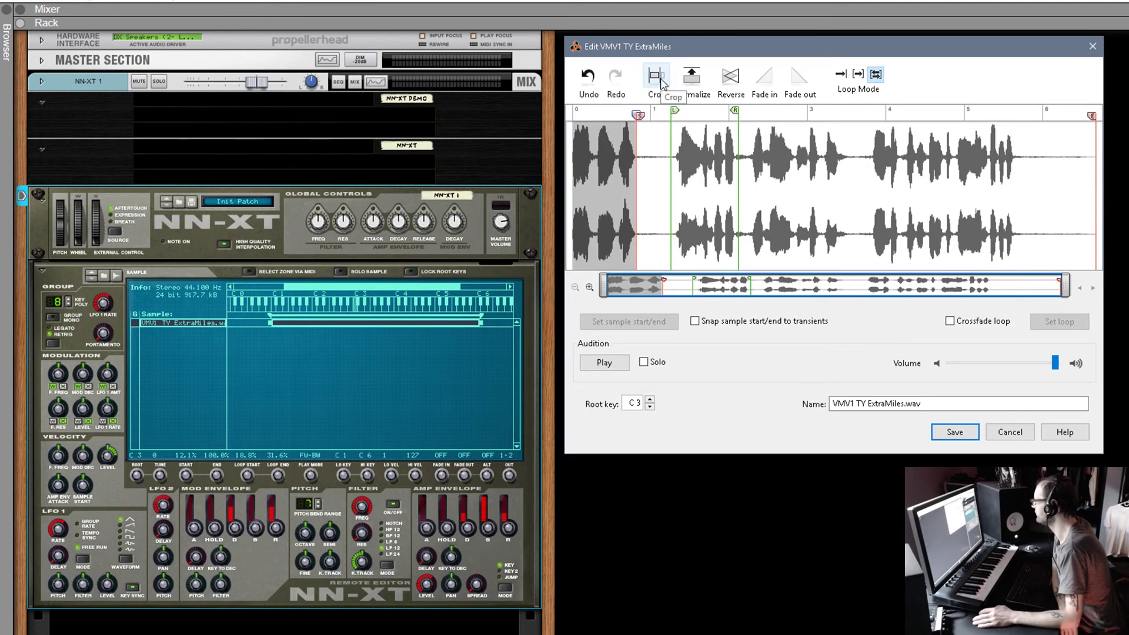
click(660, 81)
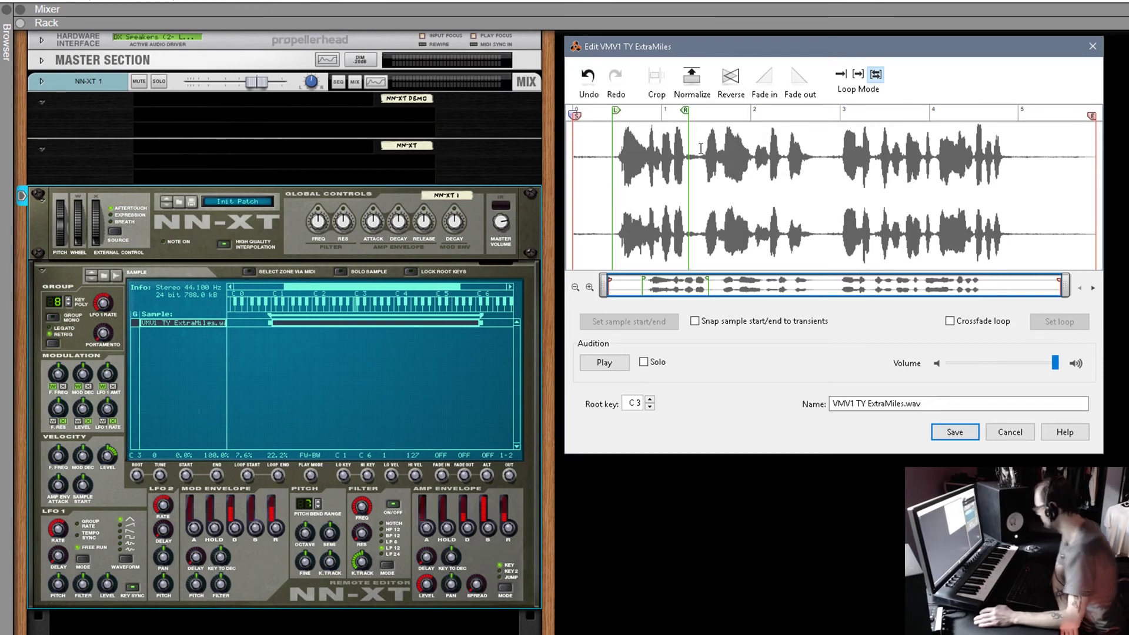
- Undo the crop to restore the 917.7 kB sample, then save the edits and close the editor
key(ctrl+z)
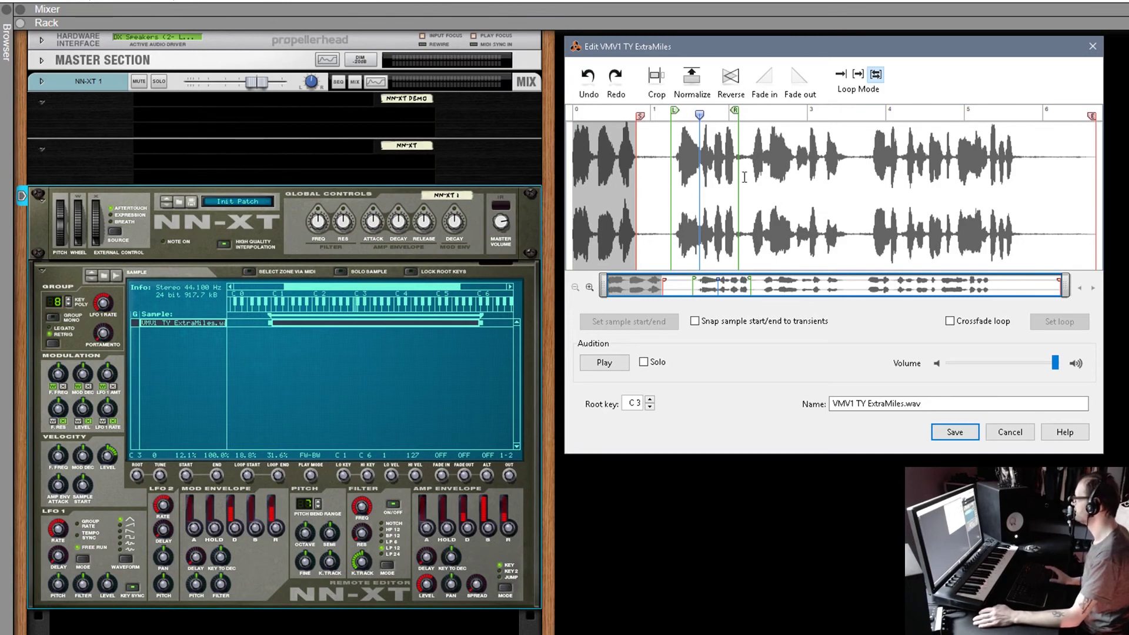
click(963, 436)
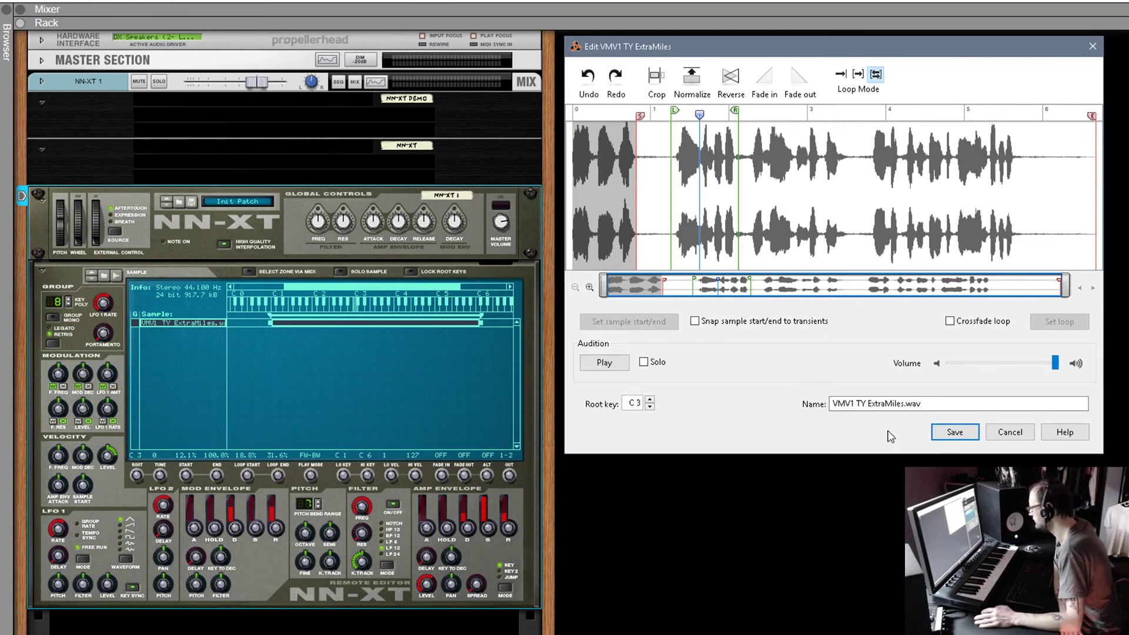
click(955, 439)
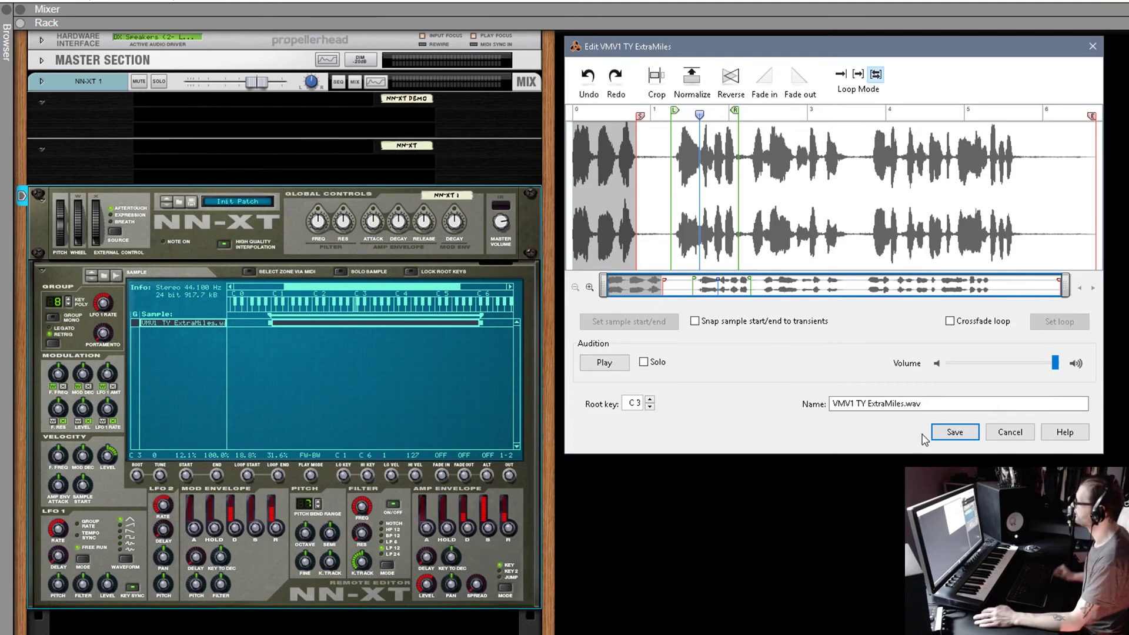
click(959, 434)
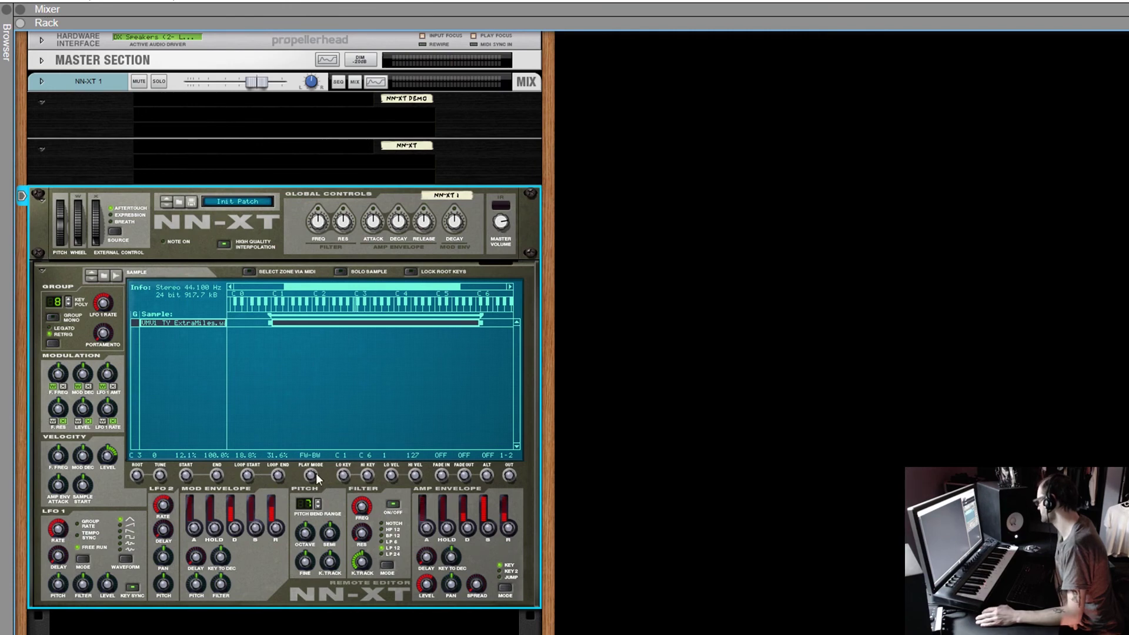
- Reopen Edit Sample for VMV1 TY ExtraMiles.wav from the sample row's context menu
right_click(214, 323)
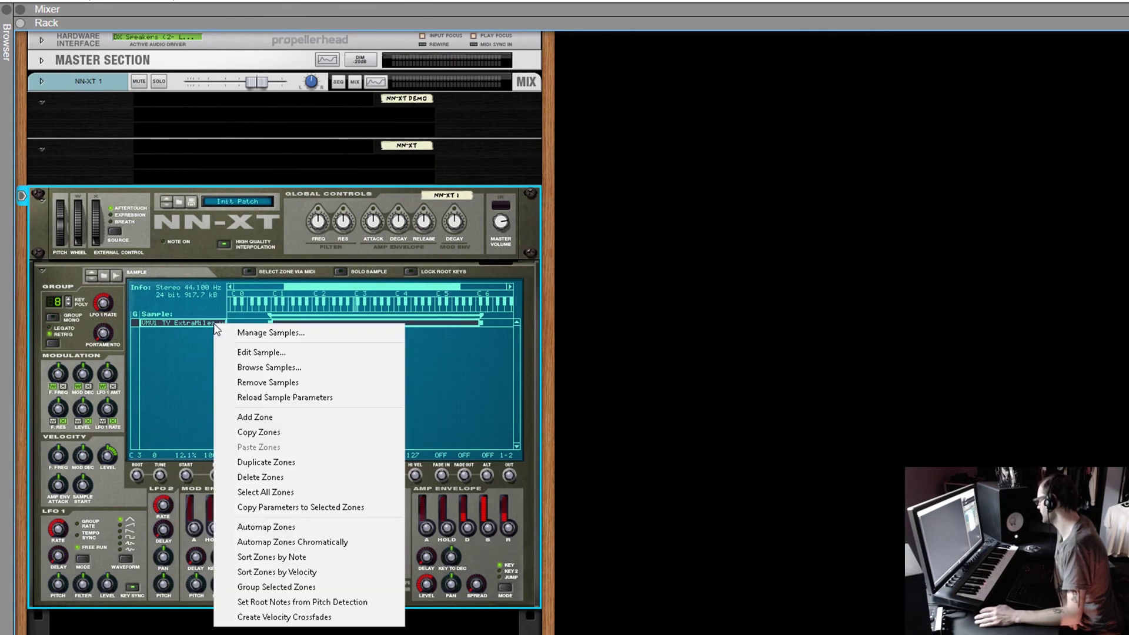
click(262, 352)
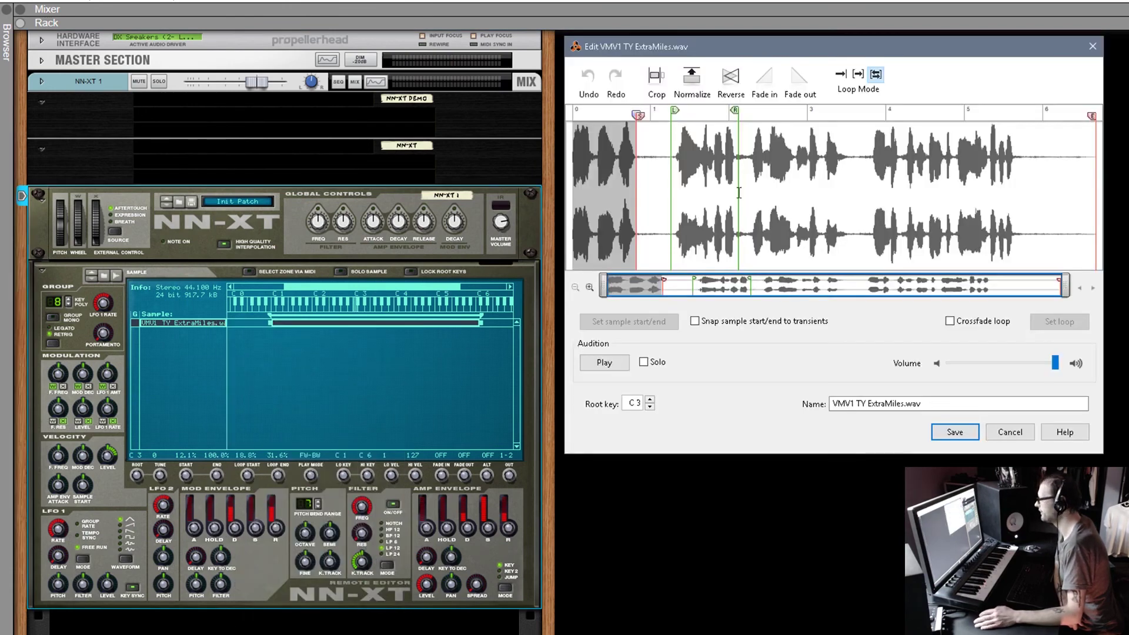